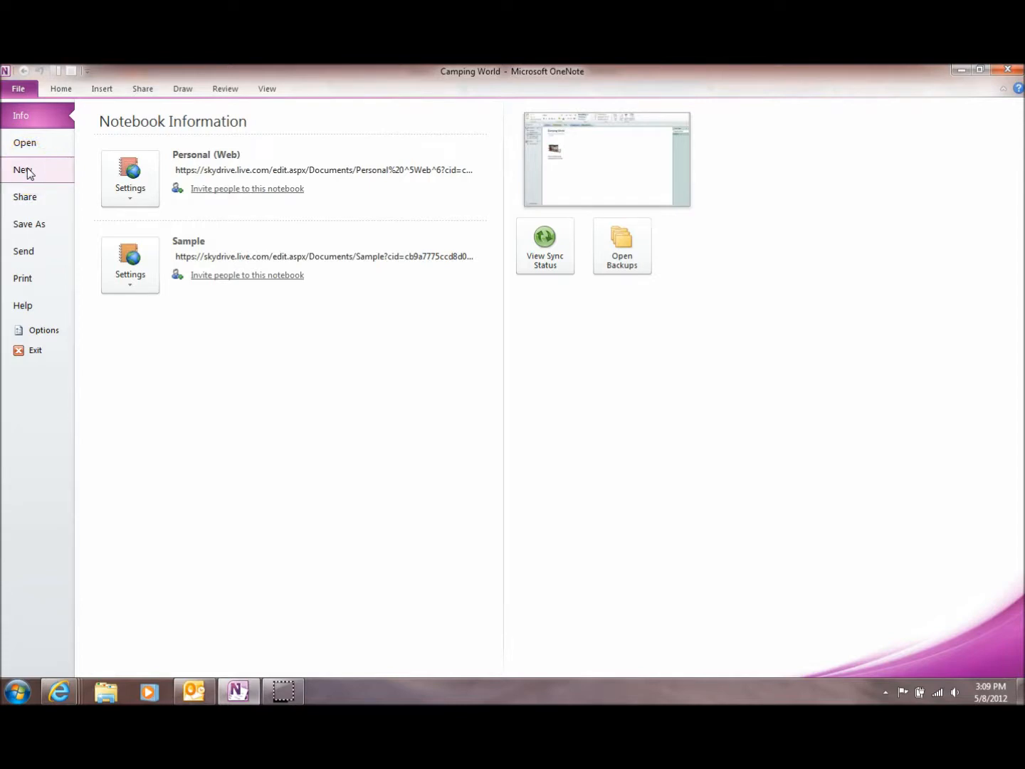
Create a web notebook named Camping in the shared Camping folder, without e-mailing anyone a link.
{"action": "left_click", "coordinate": [27, 171]}
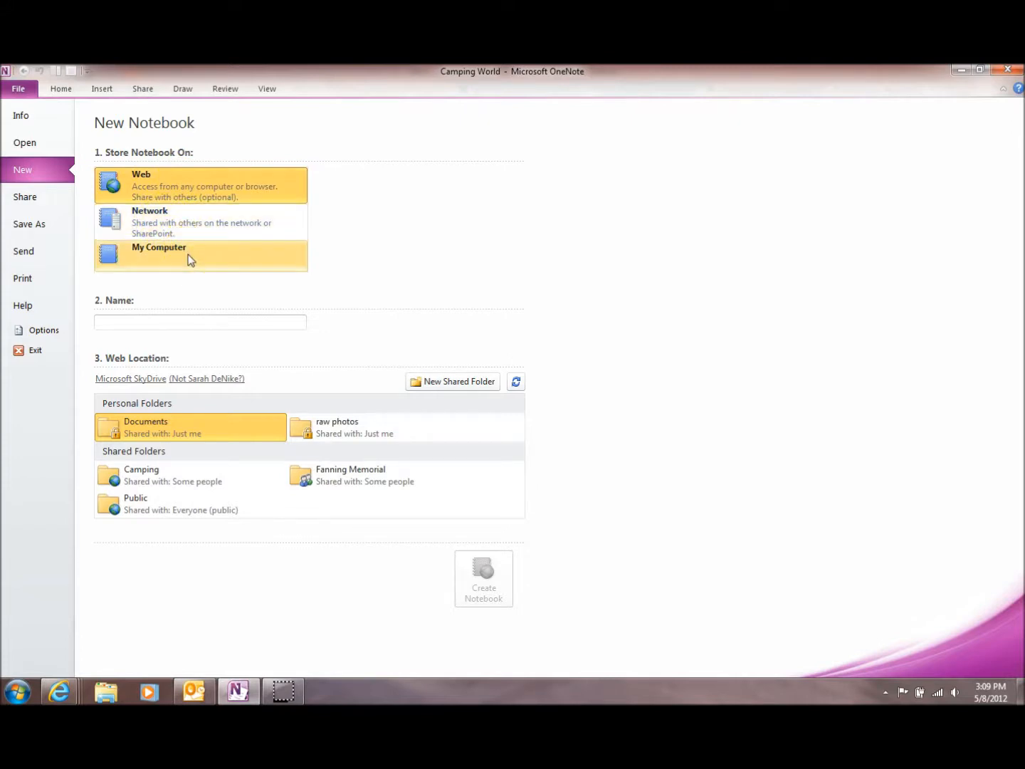
{"action": "left_click", "coordinate": [179, 186]}
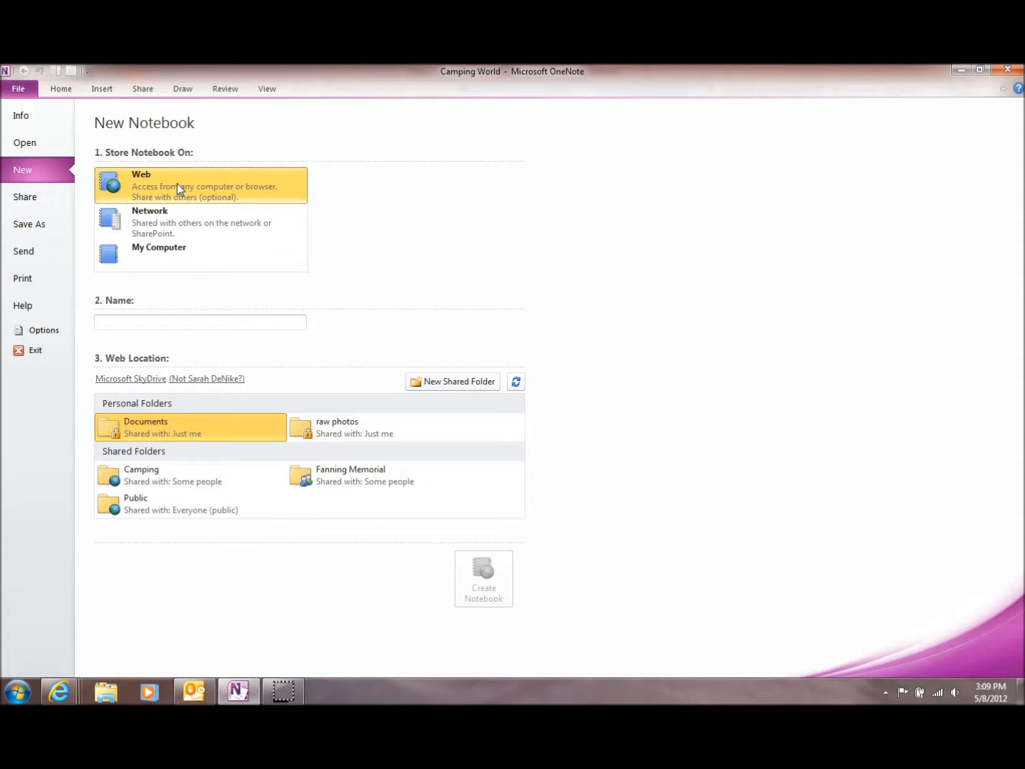
{"action": "left_click", "coordinate": [145, 319]}
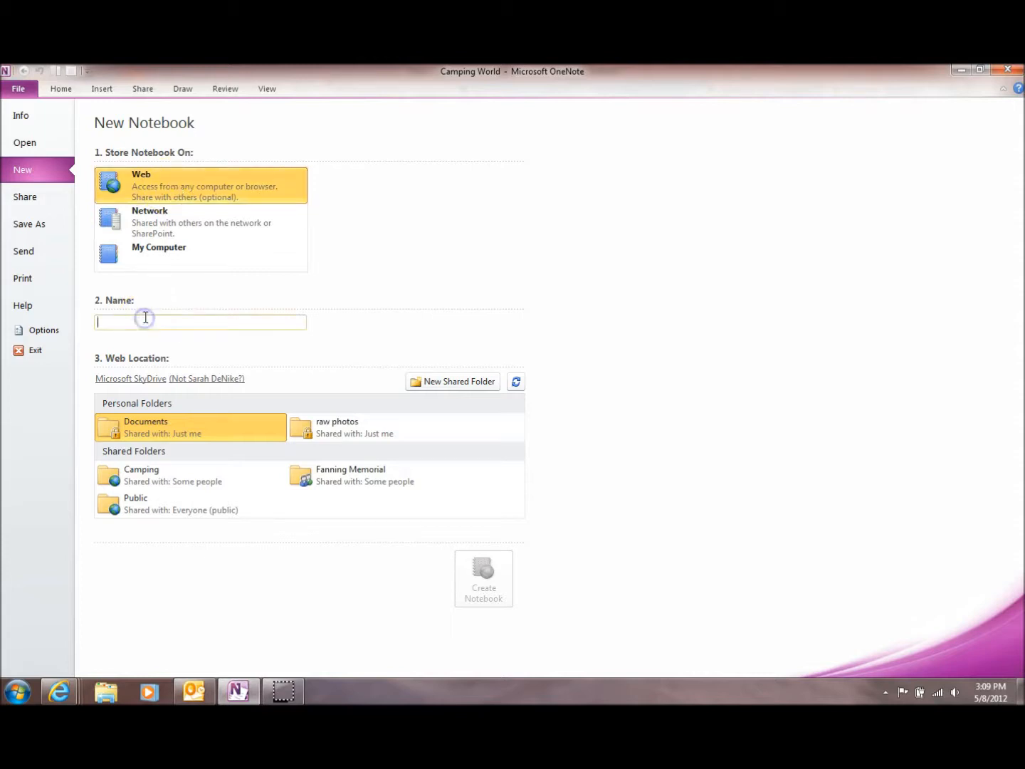
{"action": "type", "text": "Camping"}
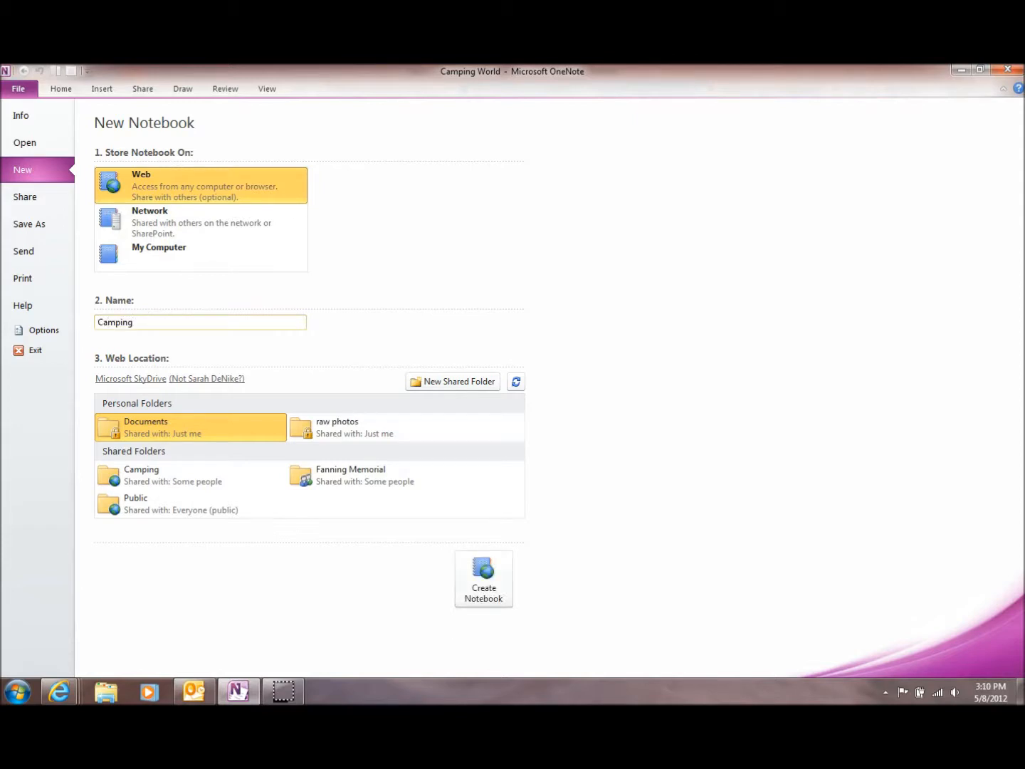
{"action": "left_click", "coordinate": [163, 209]}
{"action": "left_click", "coordinate": [168, 191]}
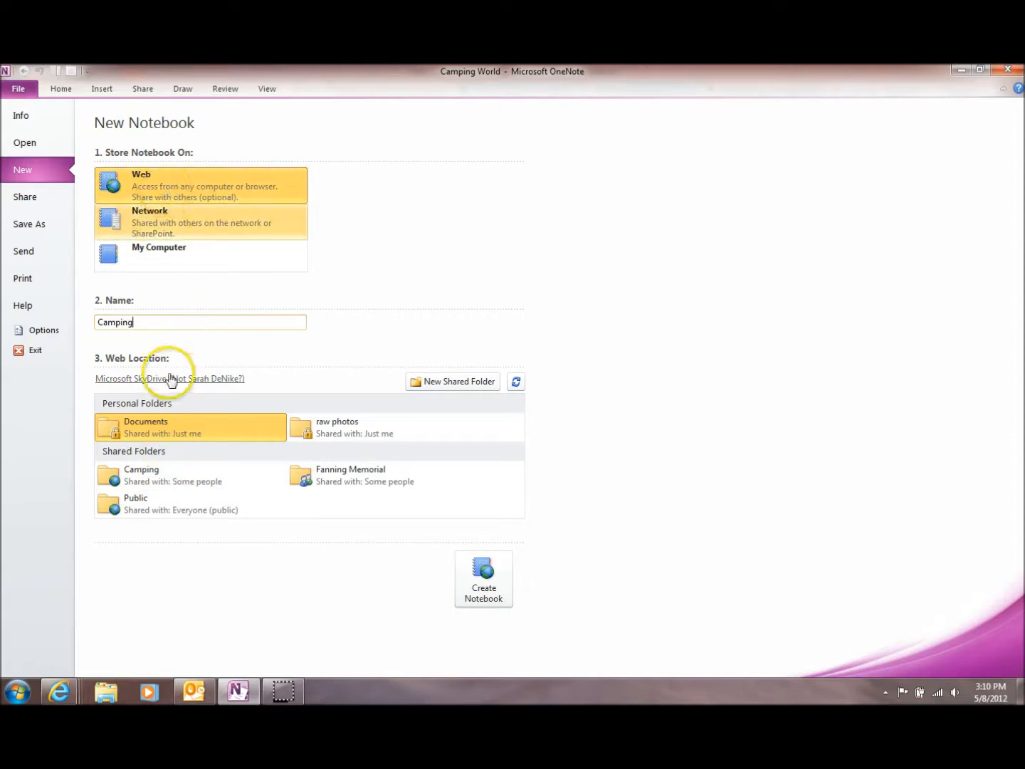
{"action": "left_click", "coordinate": [157, 477]}
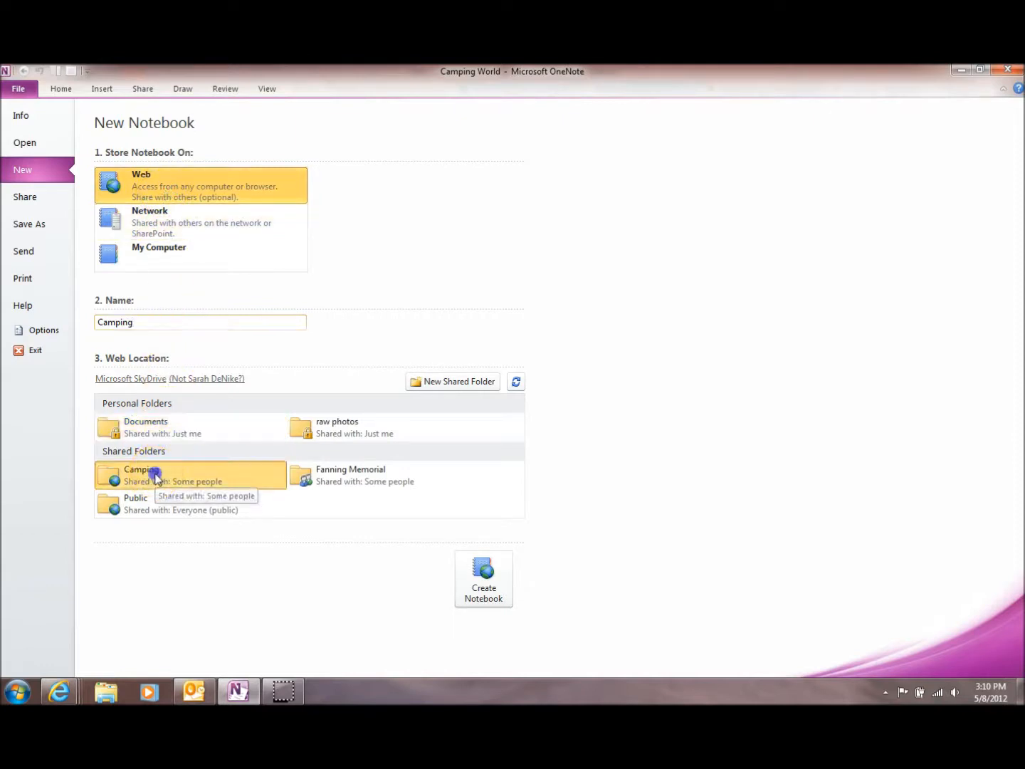
{"action": "left_click", "coordinate": [487, 574]}
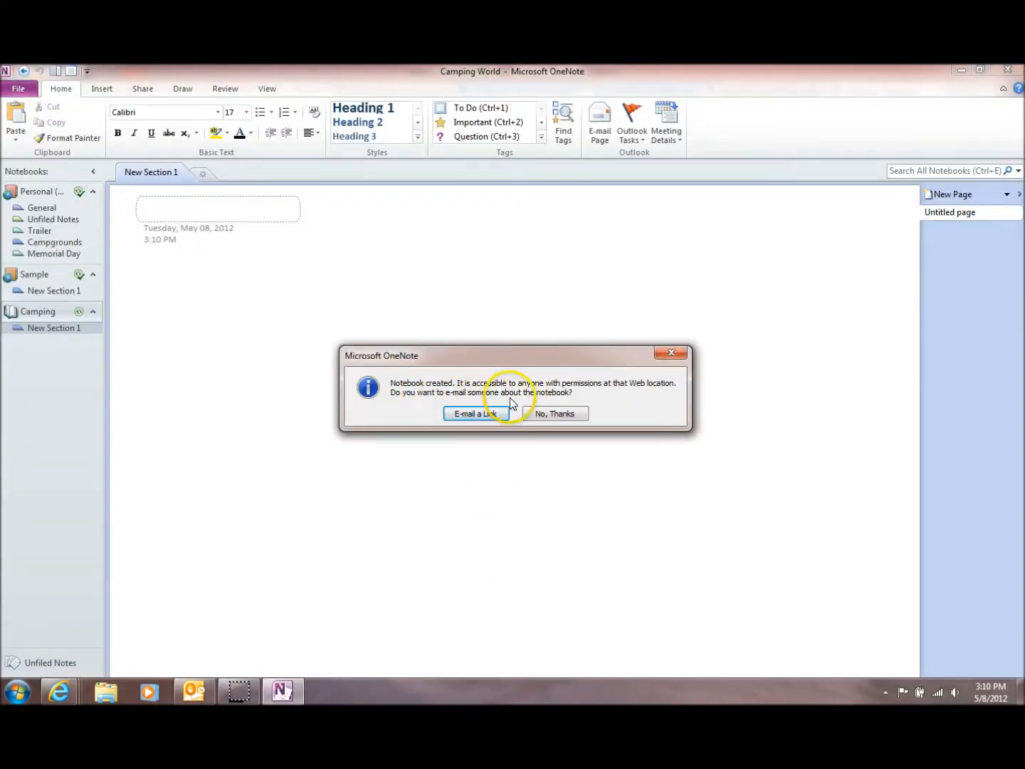
{"action": "left_click", "coordinate": [551, 416]}
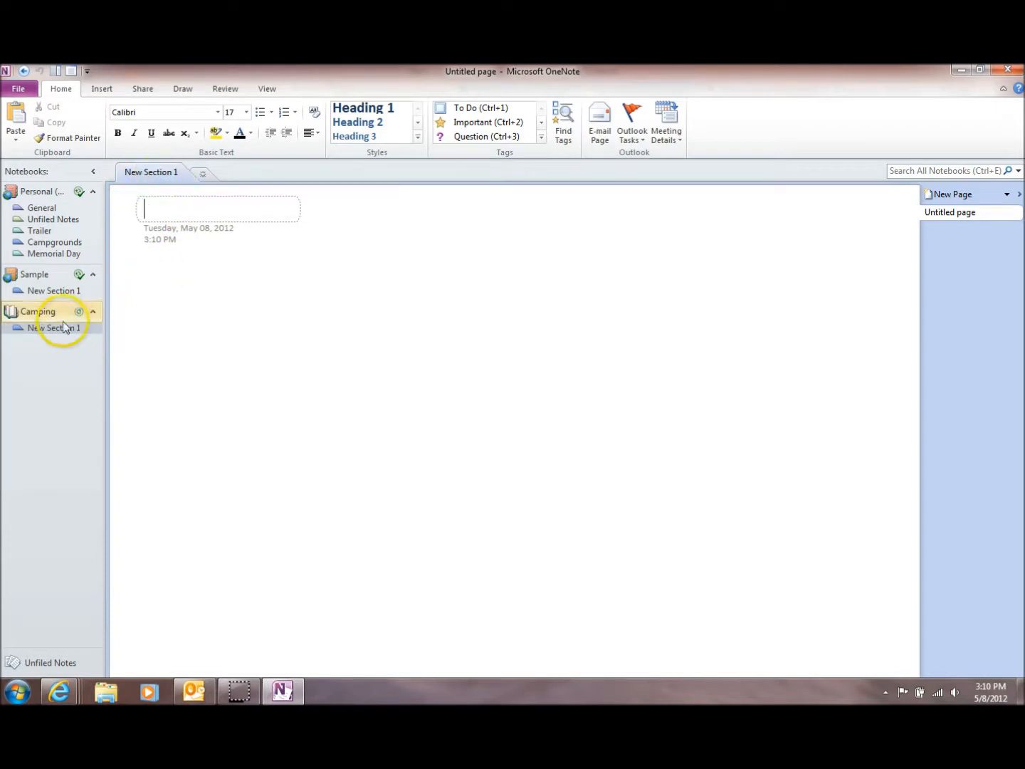
Rename the Camping notebook's first section as Menu.
{"action": "right_click", "coordinate": [156, 178]}
{"action": "left_click", "coordinate": [185, 184]}
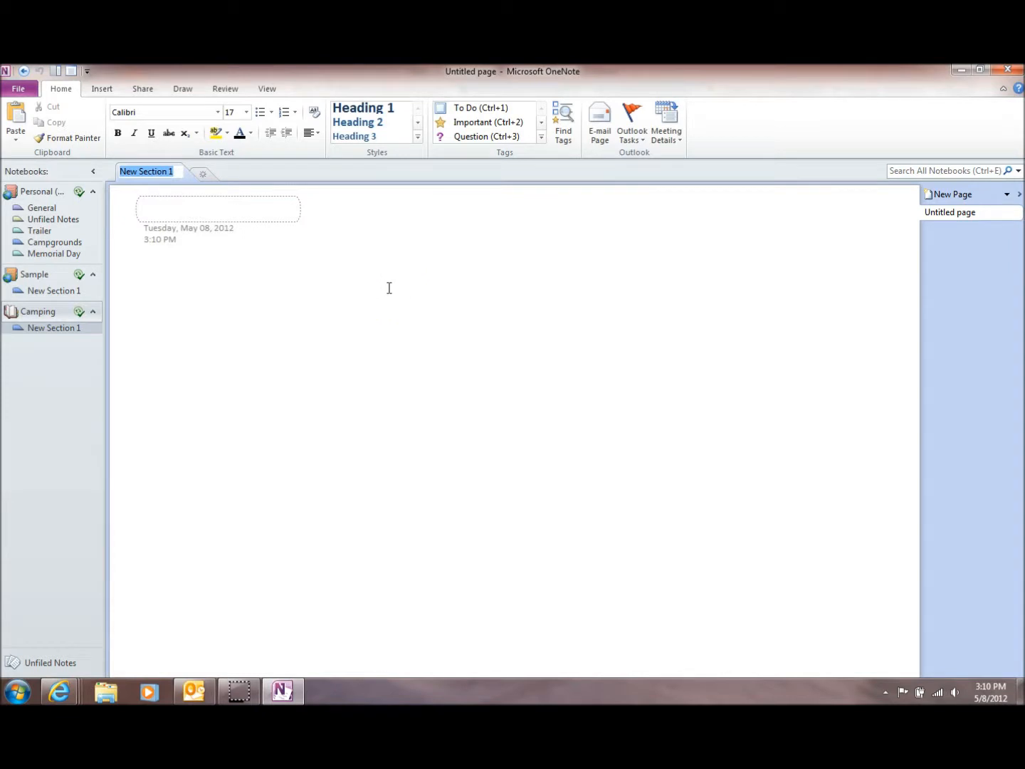
{"action": "type", "text": "Menu"}
{"action": "left_click_drag", "start_coordinate": [354, 280], "coordinate": [282, 277]}
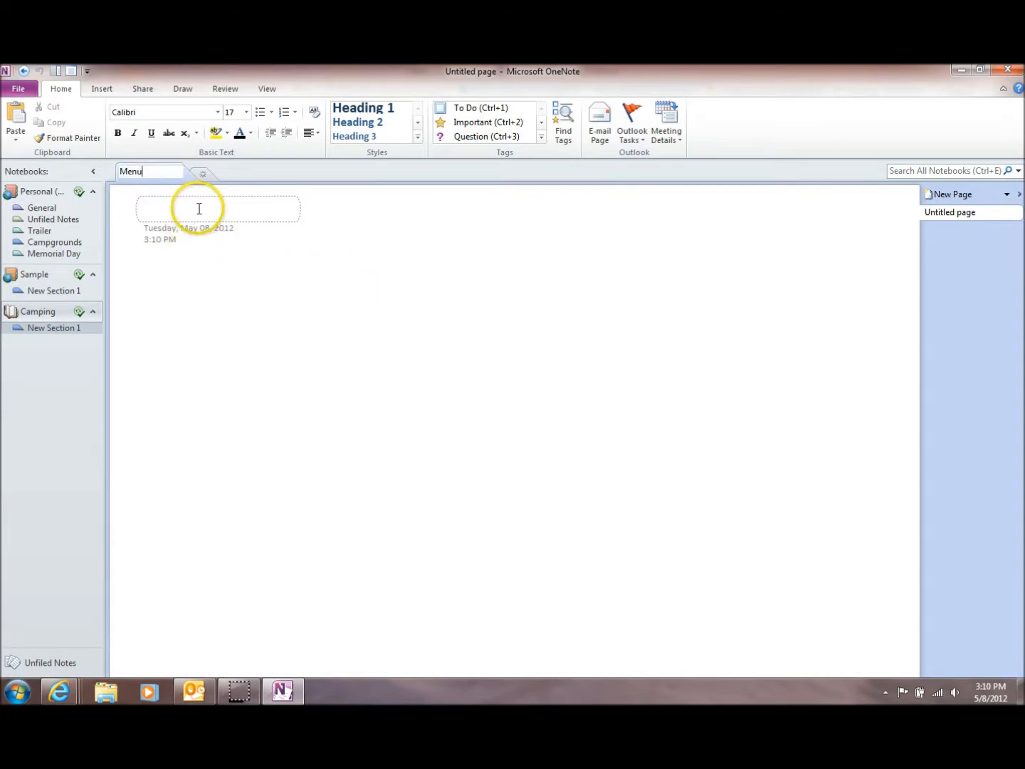
{"action": "left_click", "coordinate": [177, 212]}
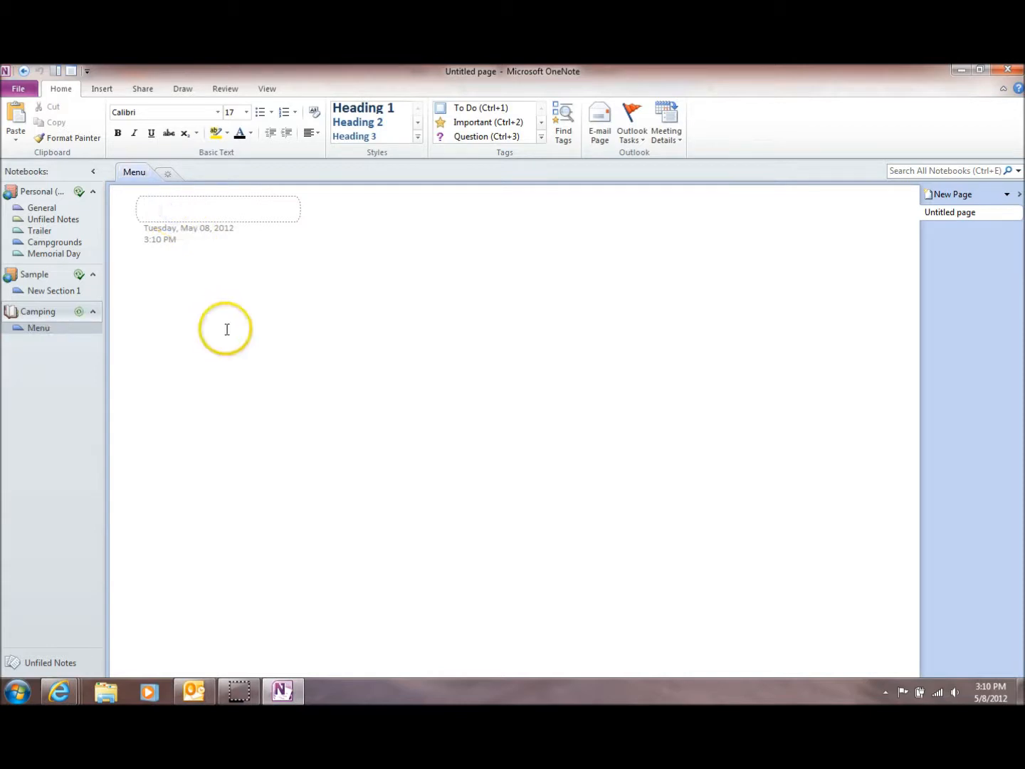
Title the untitled page in the Menu section Breakfast.
{"action": "left_click", "coordinate": [167, 268]}
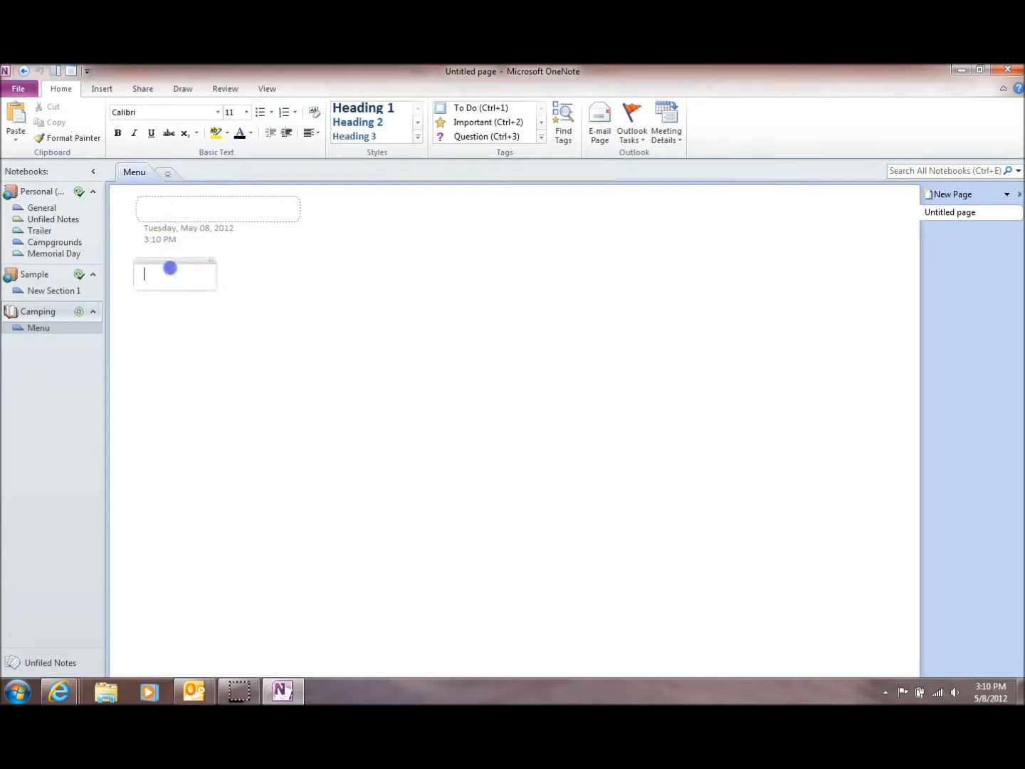
{"action": "left_click", "coordinate": [159, 205]}
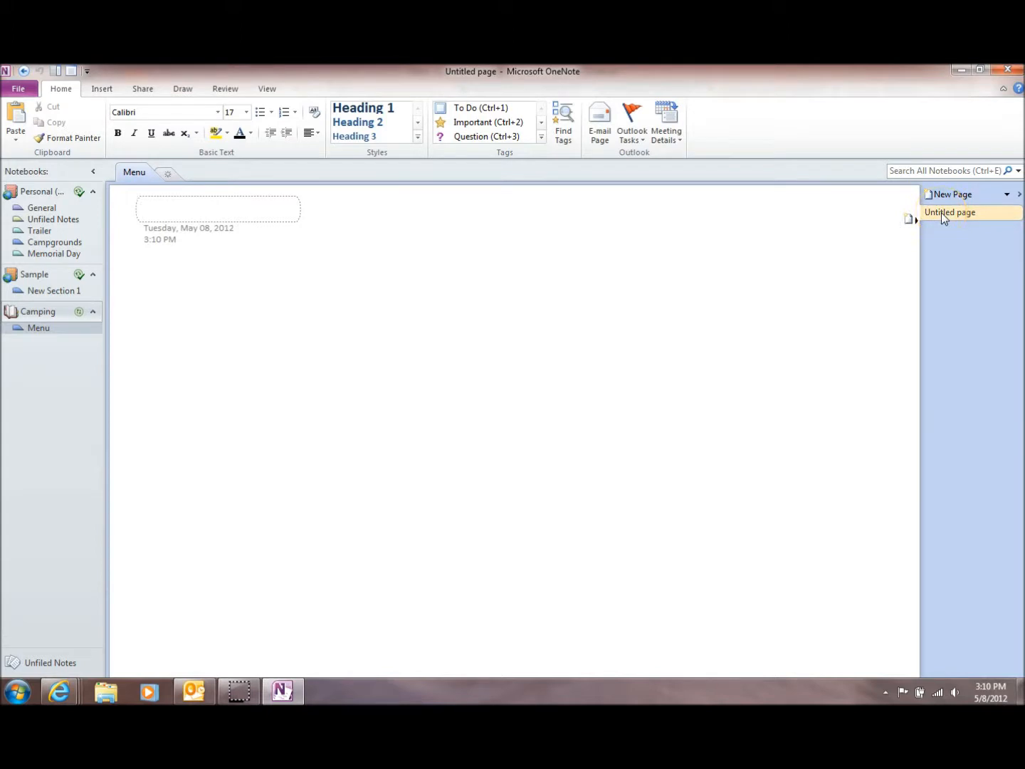
{"action": "type", "text": "Breakfast"}
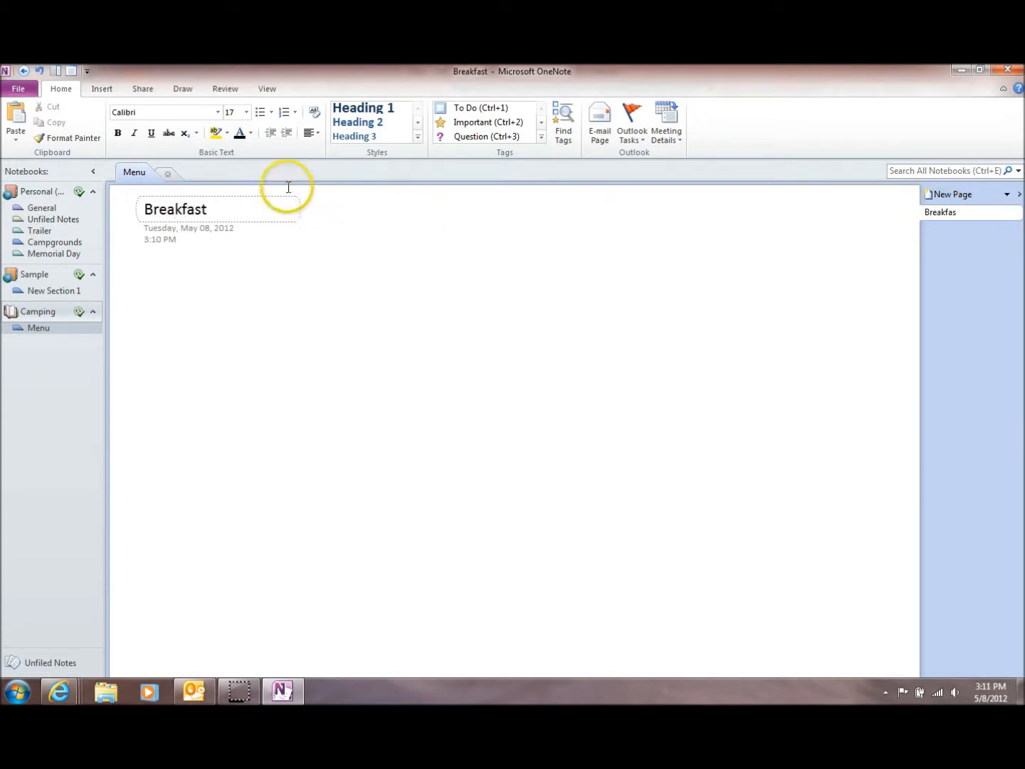
Add a note below the Breakfast page's date and time with the line "Morning 1".
{"action": "left_click", "coordinate": [146, 275]}
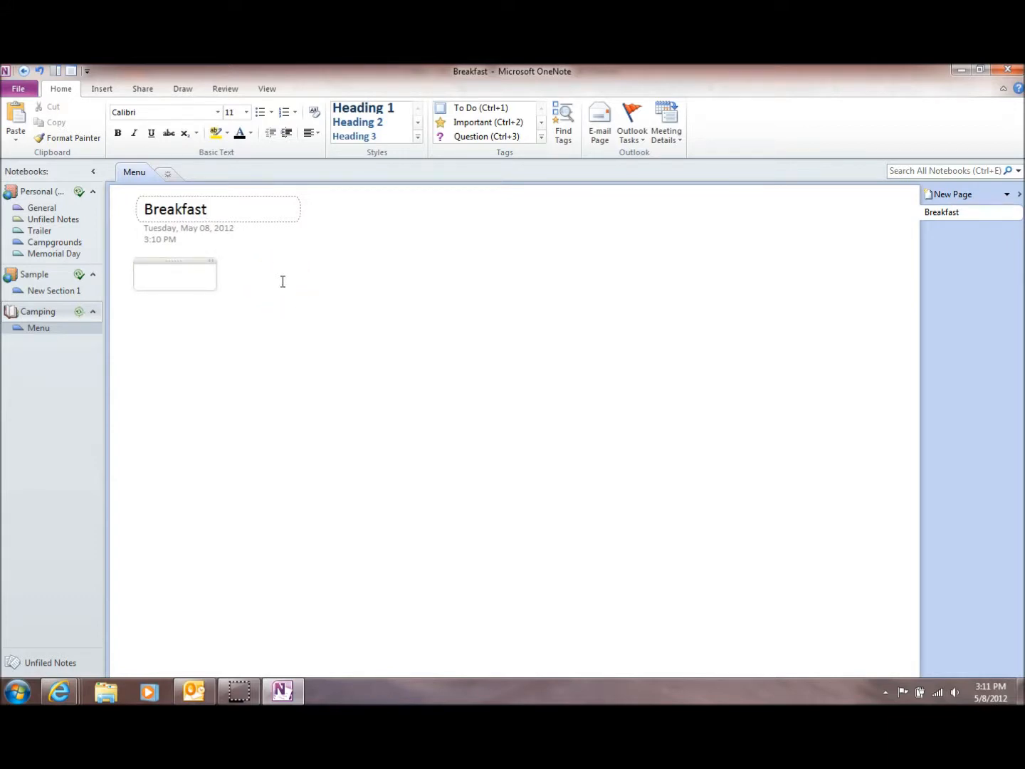
{"action": "type", "text": "Morning 1"}
{"action": "key", "text": "Return"}
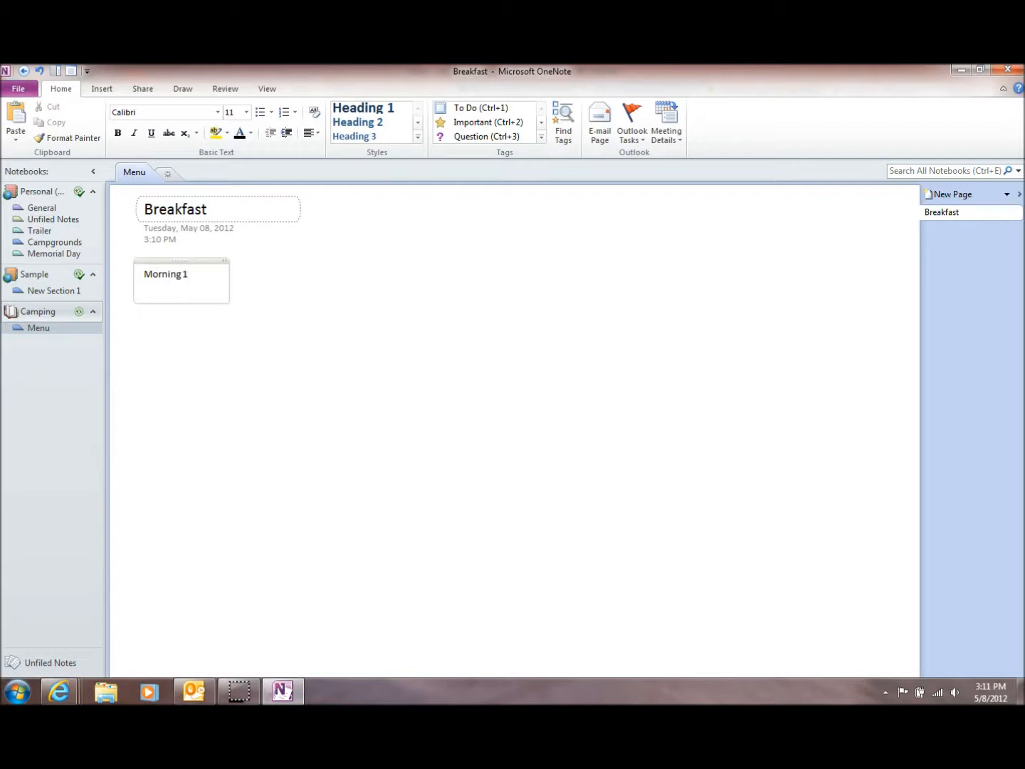
Add a bulleted list under "Morning 1" with the items Eggs, Bacon and Potatos.
{"action": "left_click", "coordinate": [260, 112]}
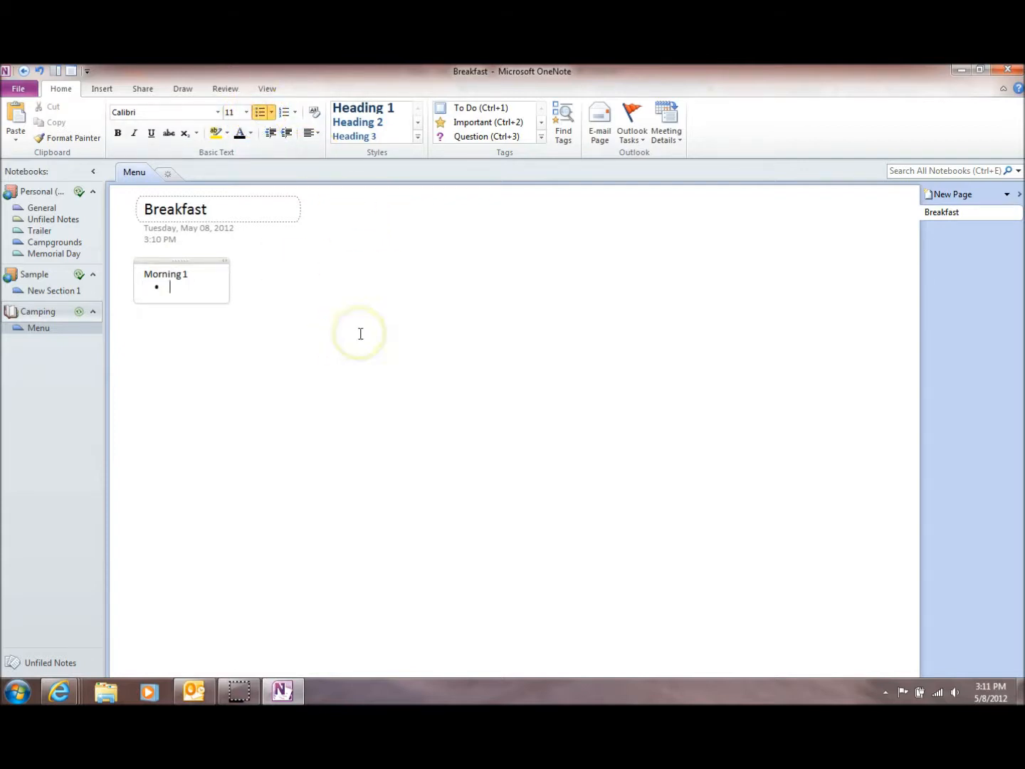
{"action": "type", "text": "Eggs"}
{"action": "key", "text": "Return"}
{"action": "type", "text": "Bacon"}
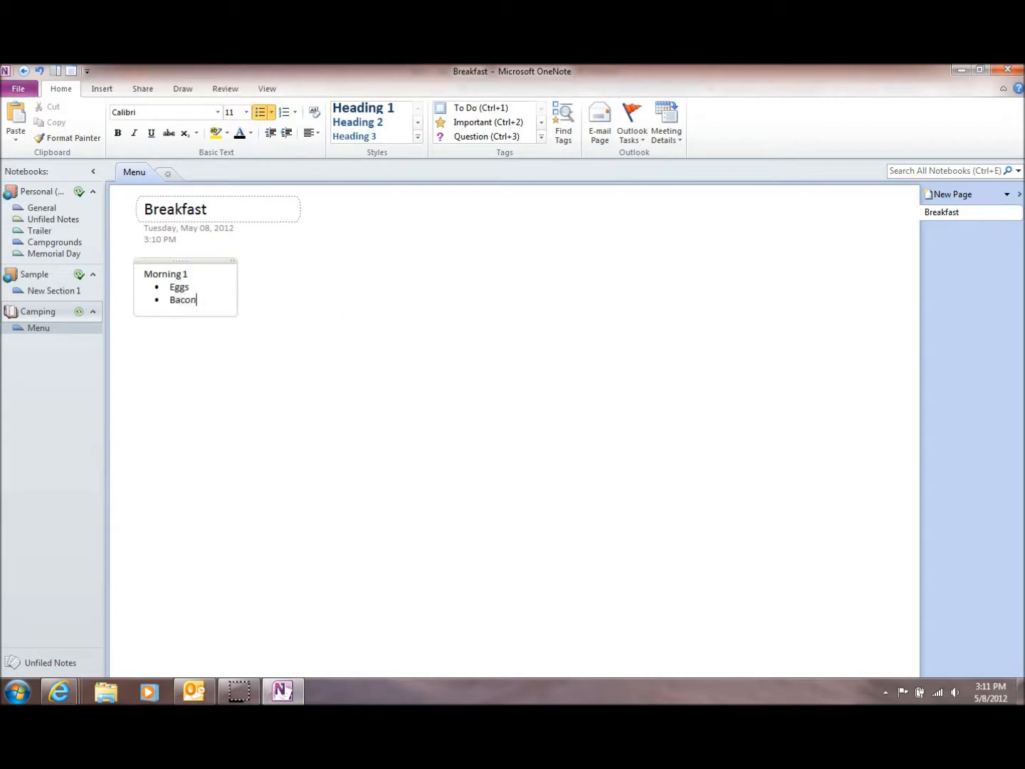
{"action": "key", "text": "Return"}
{"action": "type", "text": "Pato"}
{"action": "key", "text": "BackSpace"}
{"action": "key", "text": "BackSpace"}
{"action": "key", "text": "BackSpace"}
{"action": "type", "text": "otatos"}
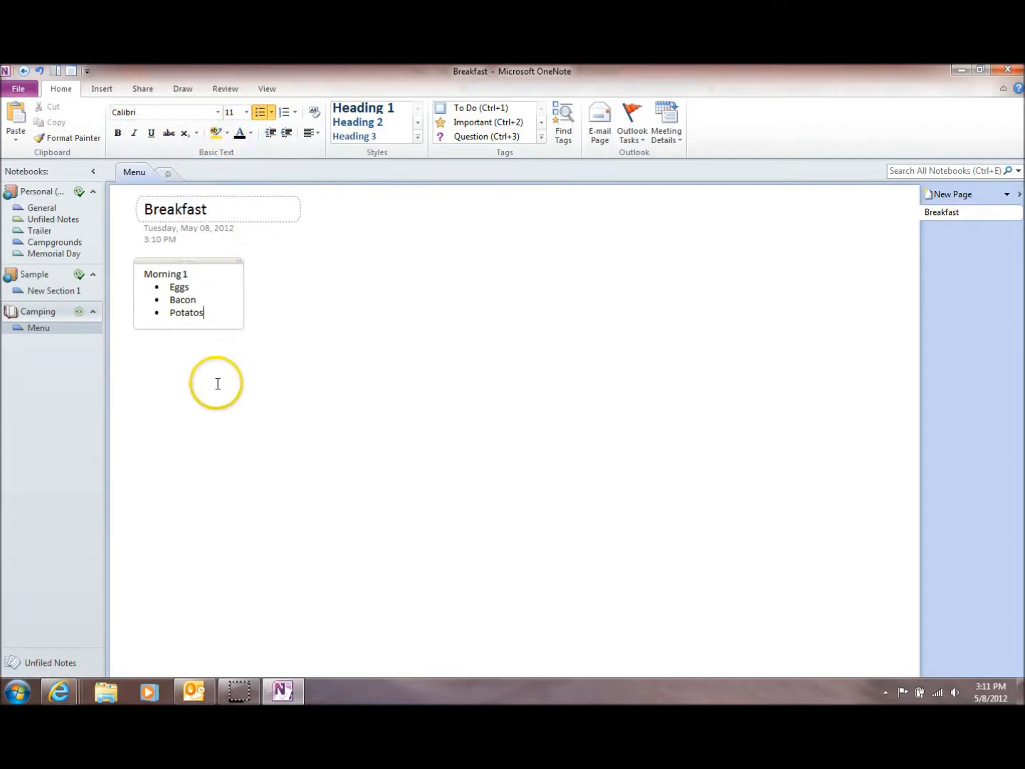
Add a separate note reading "Shopping List" to the right of the breakfast list, level with "Morning 1".
{"action": "left_click", "coordinate": [526, 276]}
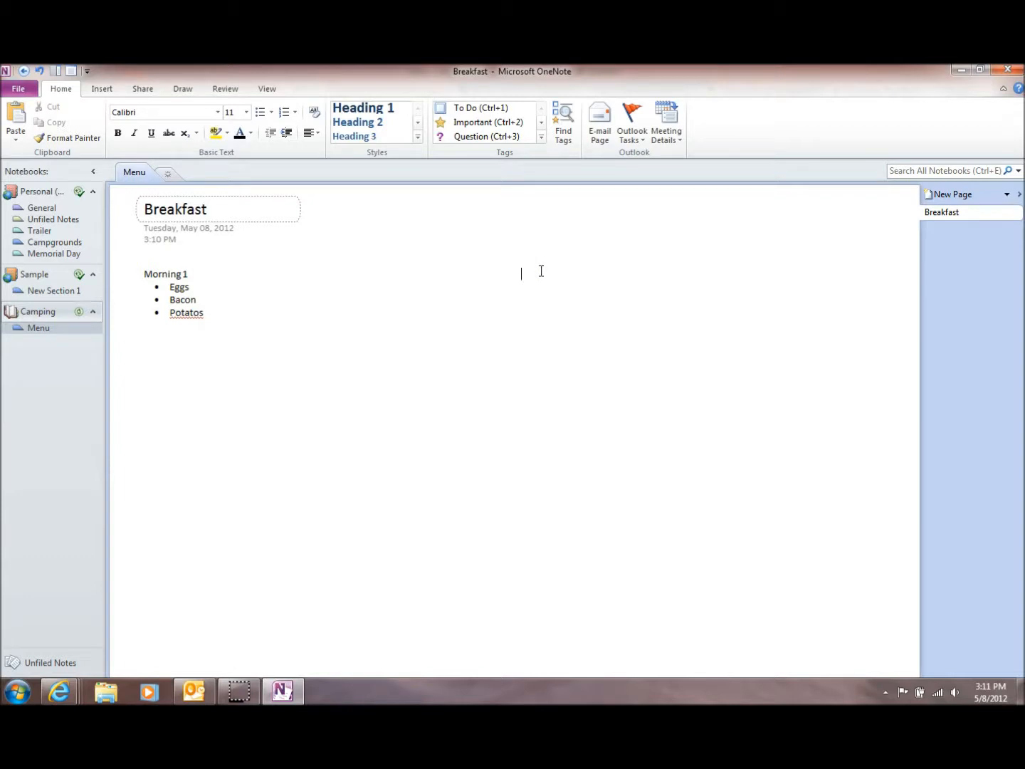
{"action": "type", "text": "Shopping List"}
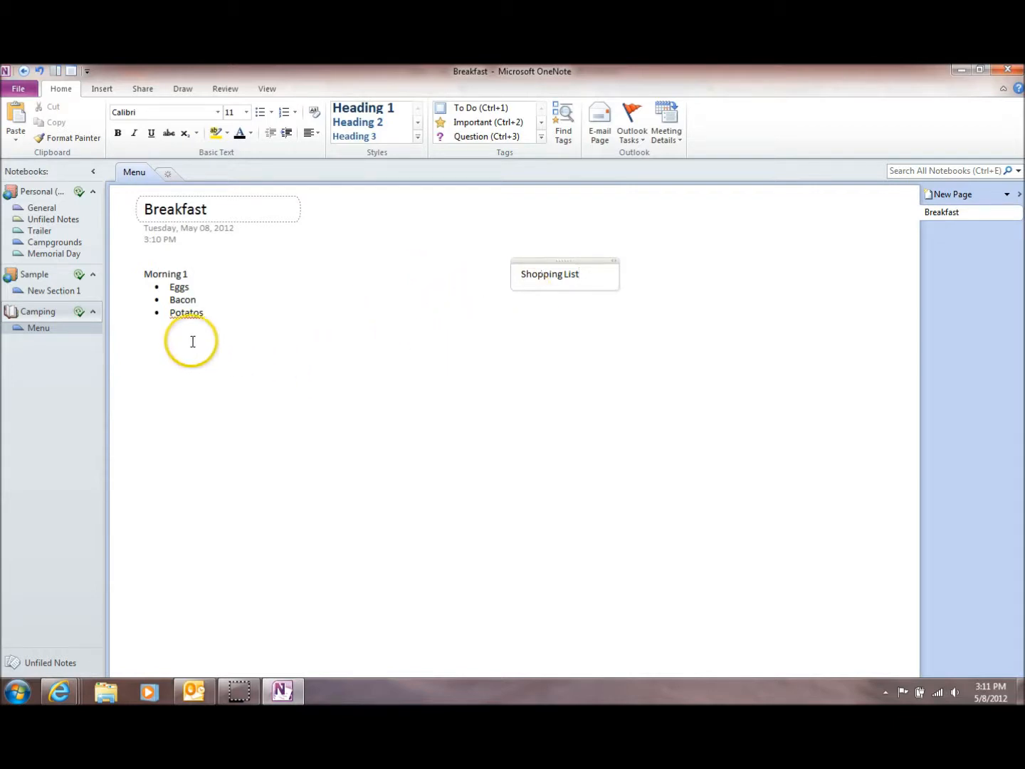
Add a section named To Dos to the Camping notebook and title its page Packing List.
{"action": "left_click", "coordinate": [167, 174]}
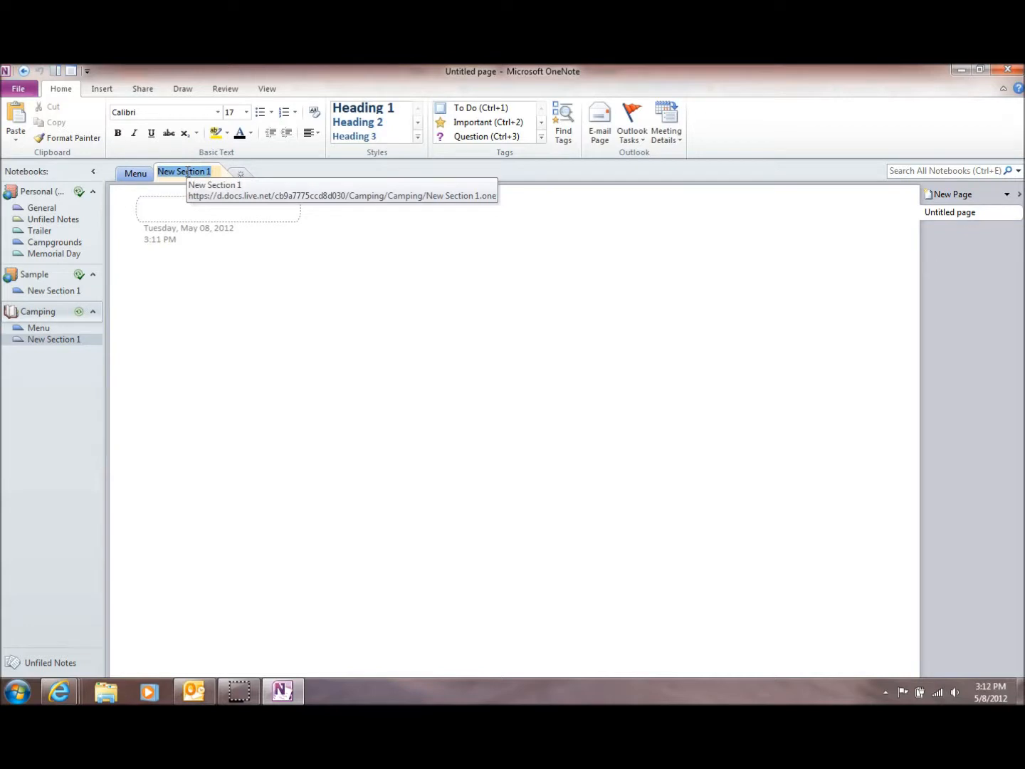
{"action": "type", "text": "T"}
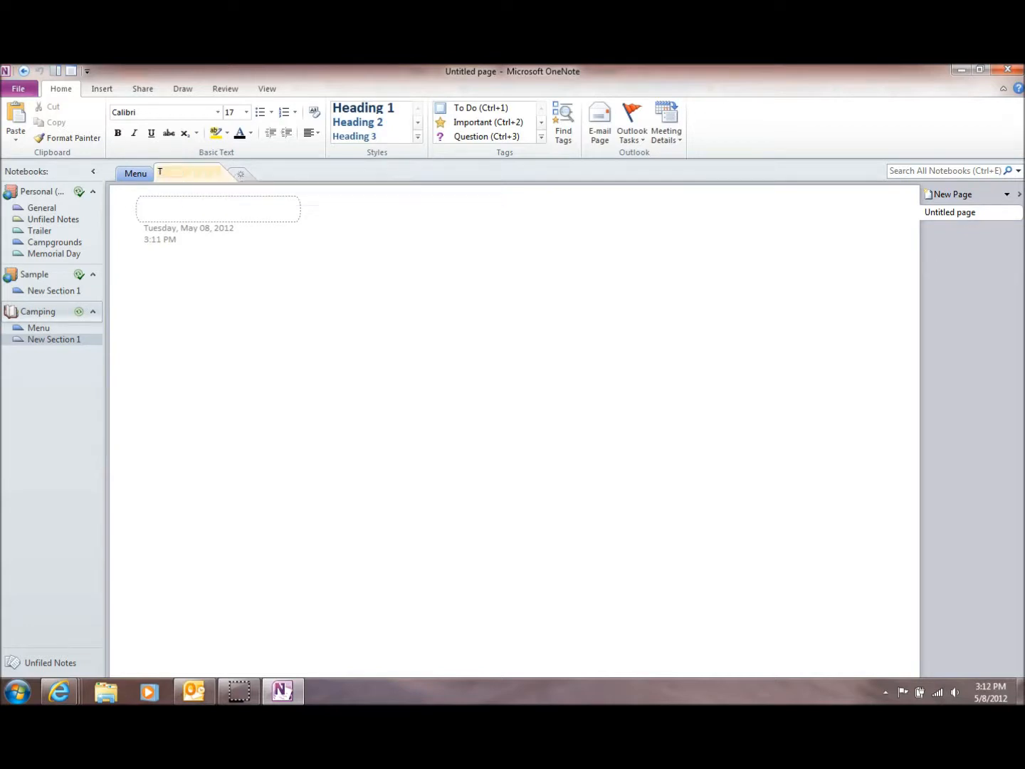
{"action": "type", "text": "o Dos"}
{"action": "left_click", "coordinate": [188, 213]}
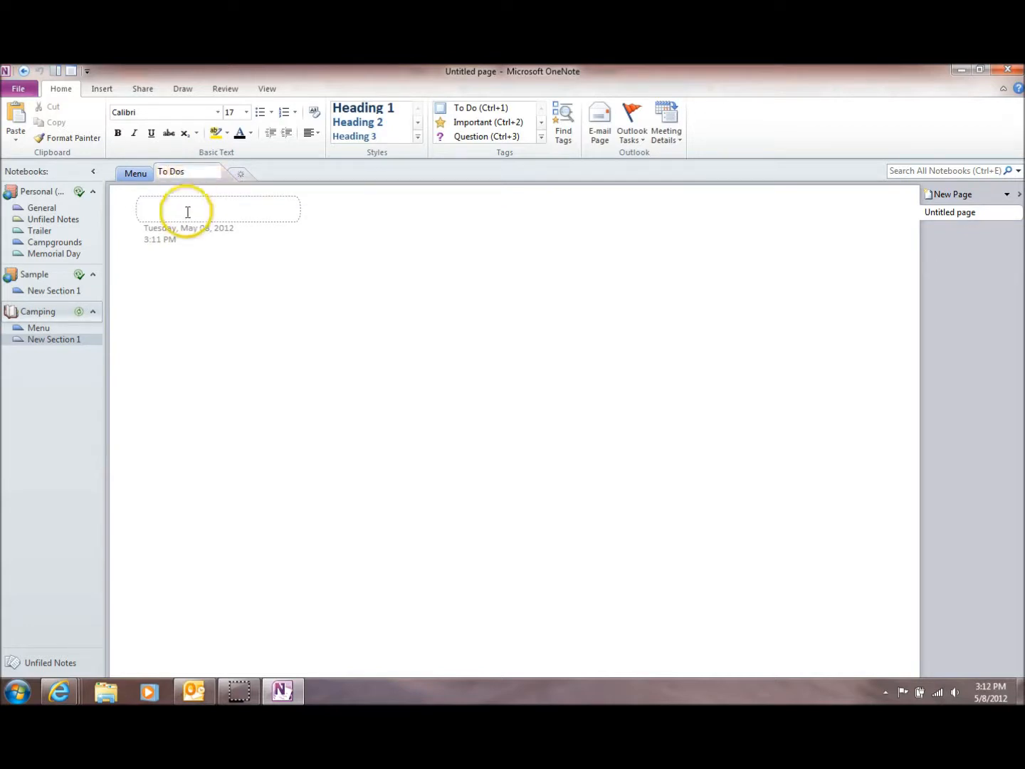
{"action": "type", "text": "Packing List"}
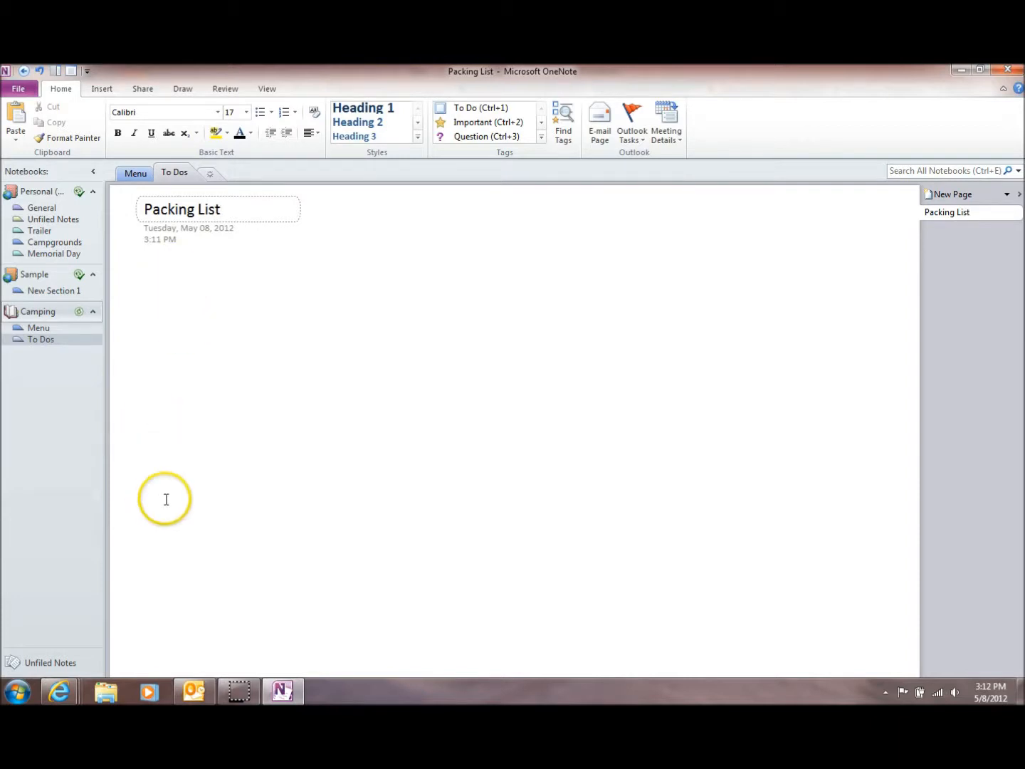
Handwrite the word "Tent" below the Packing List title with the thicker red pen.
{"action": "left_click", "coordinate": [102, 89]}
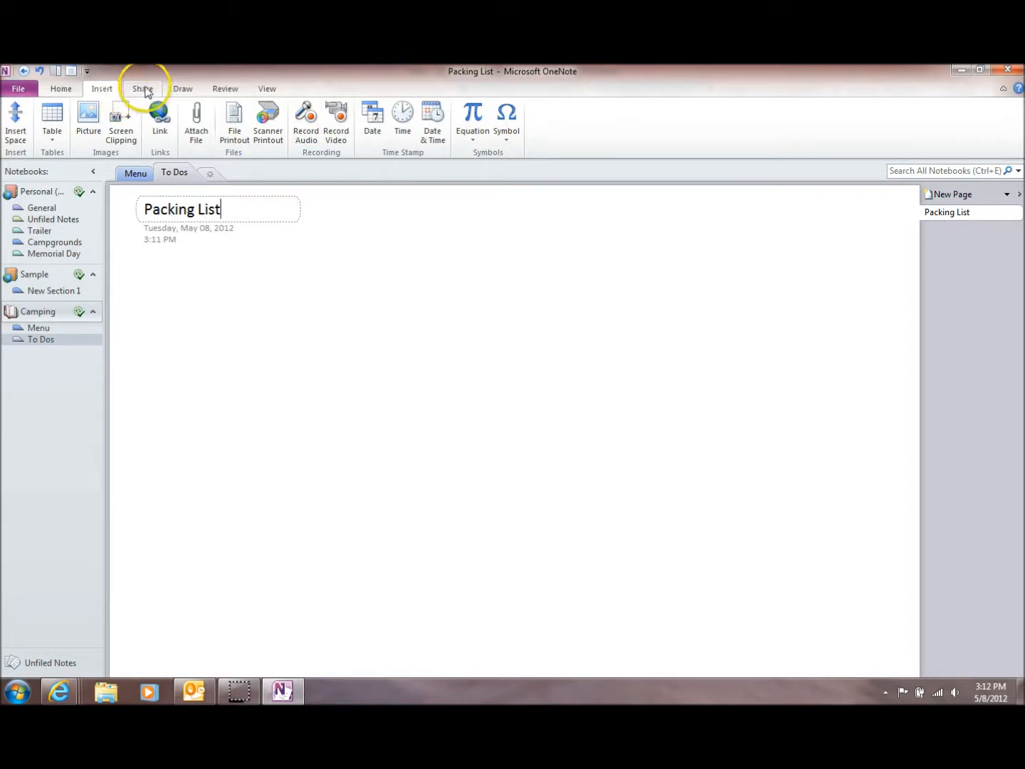
{"action": "left_click", "coordinate": [182, 89]}
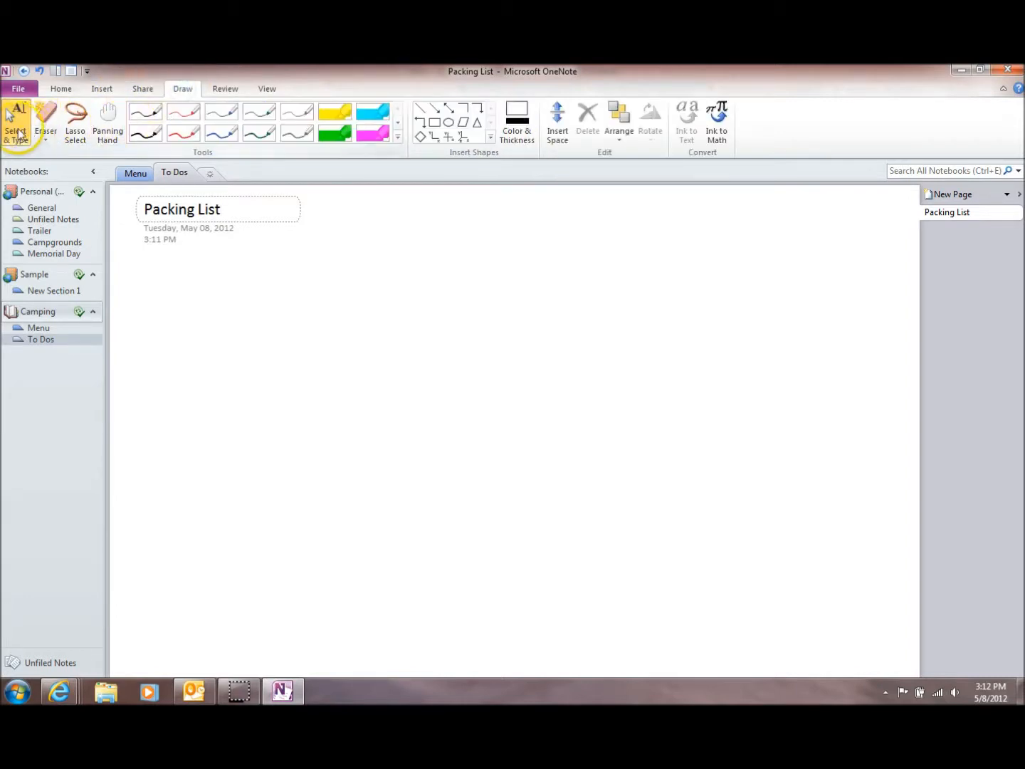
{"action": "left_click", "coordinate": [180, 136]}
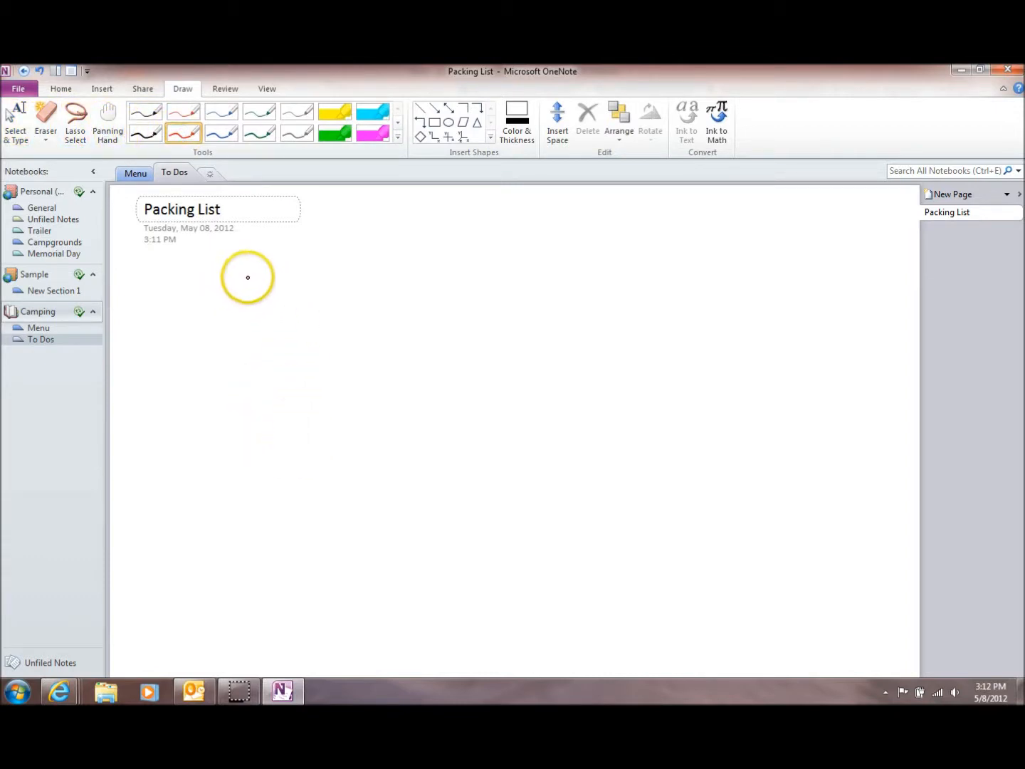
{"action": "left_click_drag", "start_coordinate": [254, 271], "coordinate": [252, 318]}
{"action": "left_click_drag", "start_coordinate": [304, 276], "coordinate": [305, 276]}
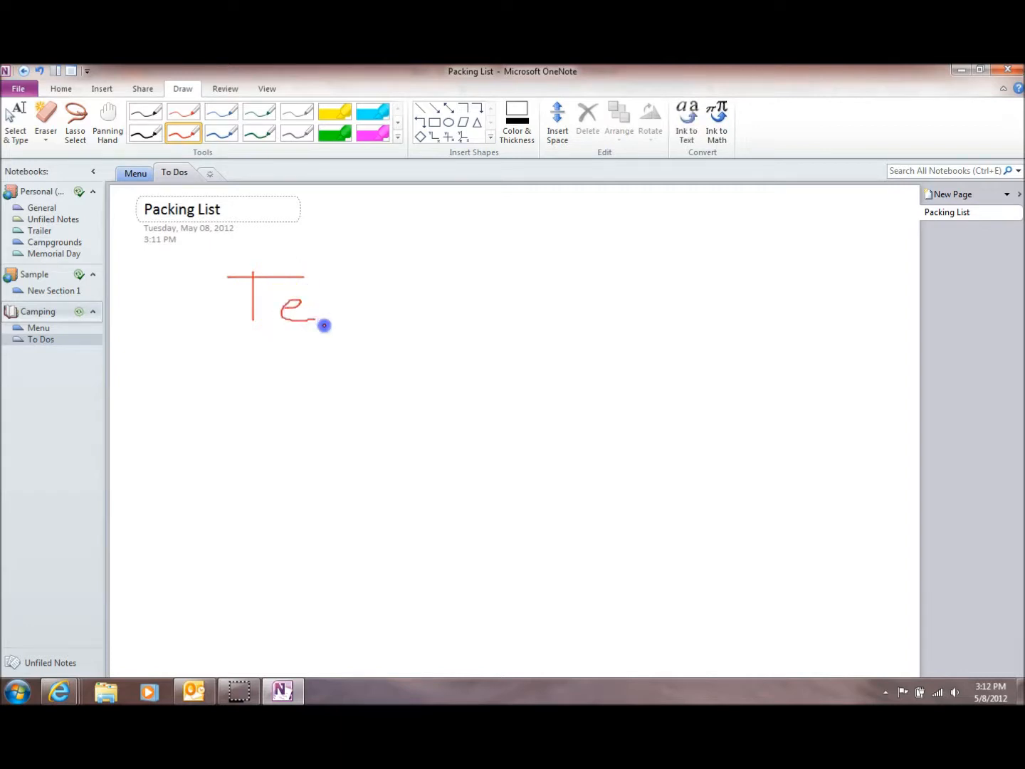
{"action": "left_click", "coordinate": [361, 270]}
{"action": "left_click_drag", "start_coordinate": [356, 325], "coordinate": [390, 296]}
Draw an ellipse to the right of the handwritten word and a slanted double-headed arrow beside it.
{"action": "left_click", "coordinate": [448, 122]}
{"action": "mouse_move", "coordinate": [488, 304]}
{"action": "left_mouse_down"}
{"action": "mouse_move", "coordinate": [524, 389]}
{"action": "mouse_move", "coordinate": [592, 389]}
{"action": "left_mouse_up"}
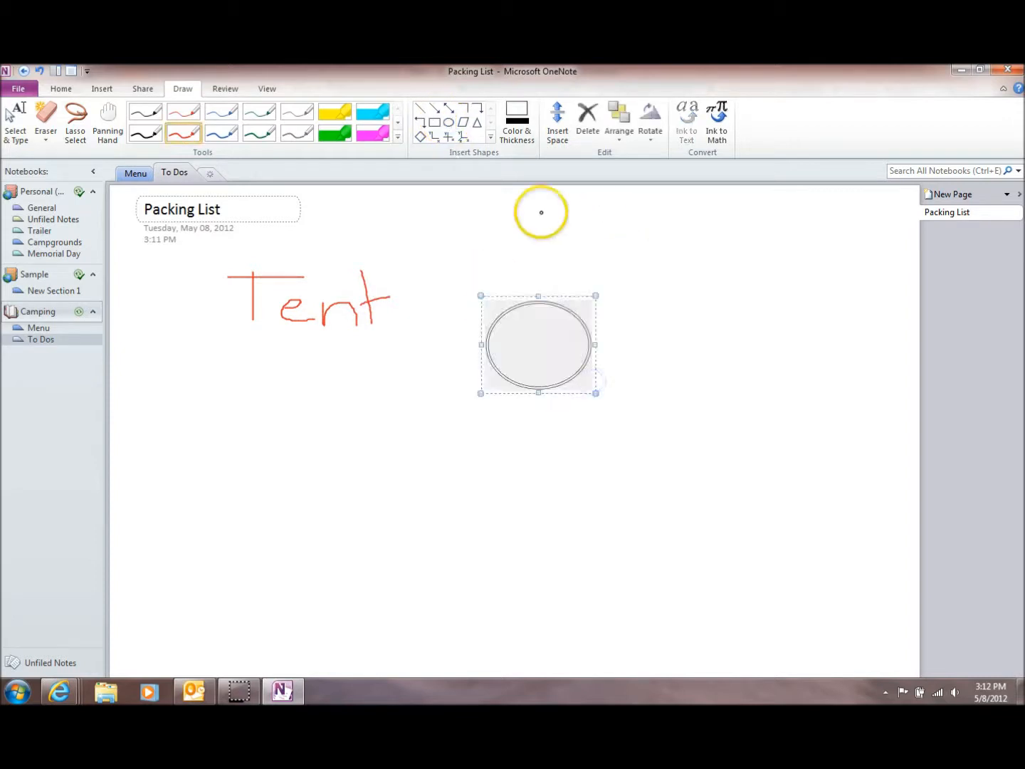
{"action": "left_click", "coordinate": [449, 108]}
{"action": "left_click_drag", "start_coordinate": [657, 316], "coordinate": [729, 283]}
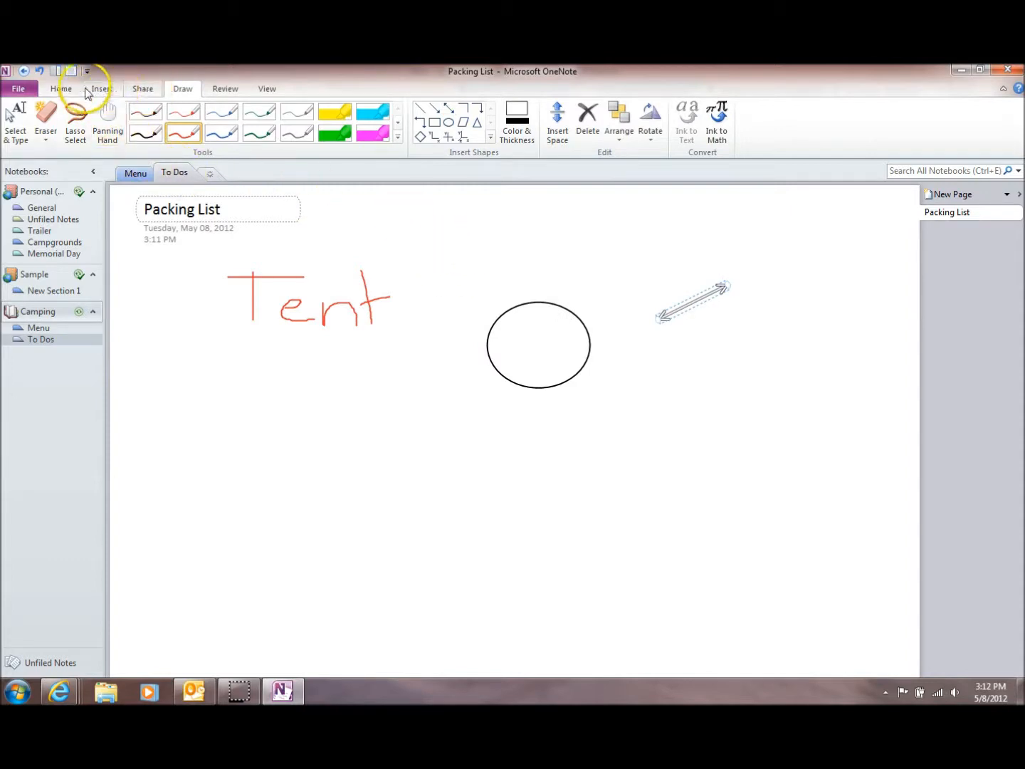
Move the Campgrounds section from the Personal (Web) notebook into the Camping notebook, above Menu.
{"action": "left_click", "coordinate": [35, 192]}
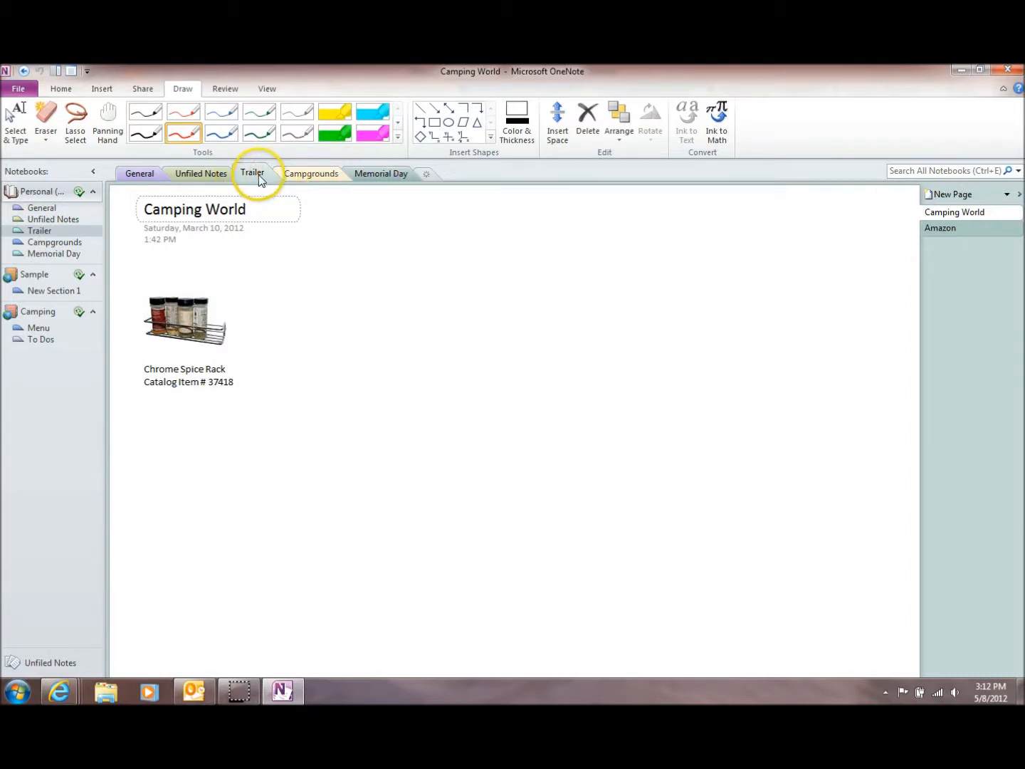
{"action": "left_click", "coordinate": [38, 245]}
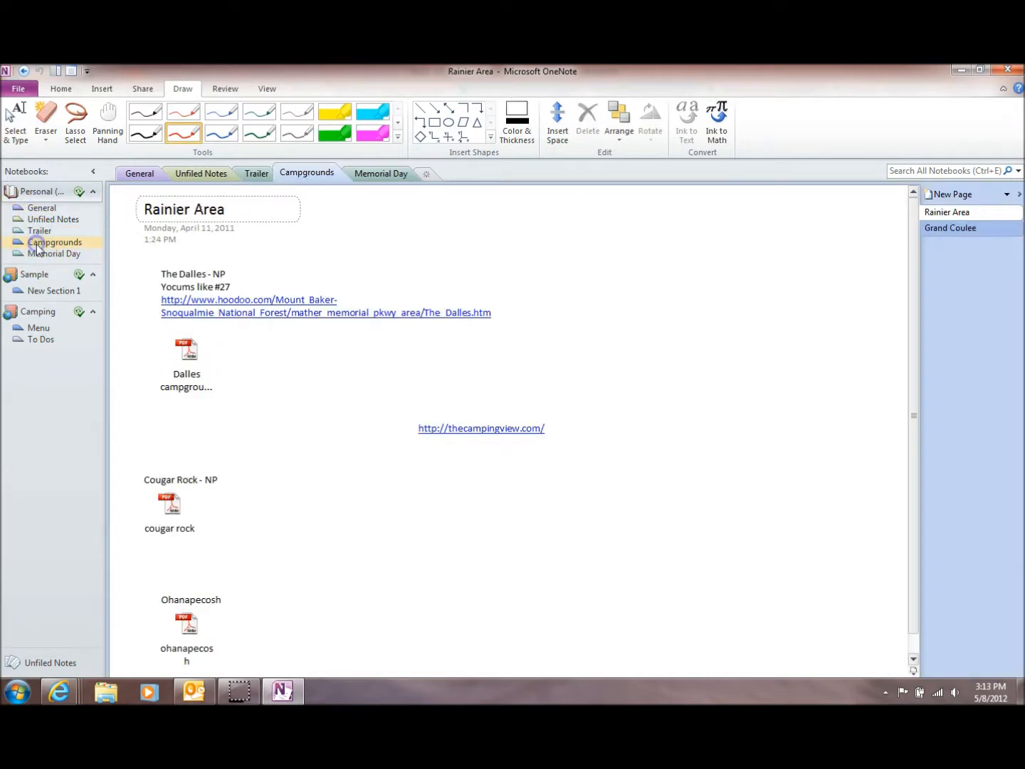
{"action": "left_click", "coordinate": [37, 244]}
{"action": "left_click_drag", "start_coordinate": [38, 245], "coordinate": [42, 257]}
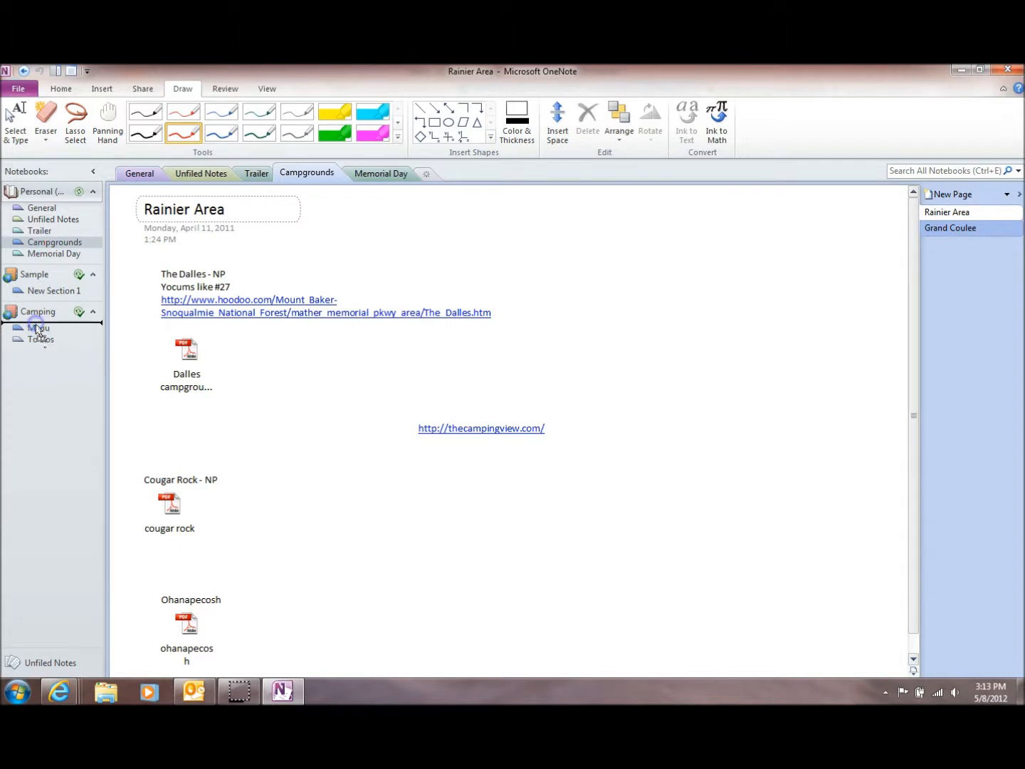
{"action": "left_click_drag", "start_coordinate": [36, 324], "coordinate": [36, 324]}
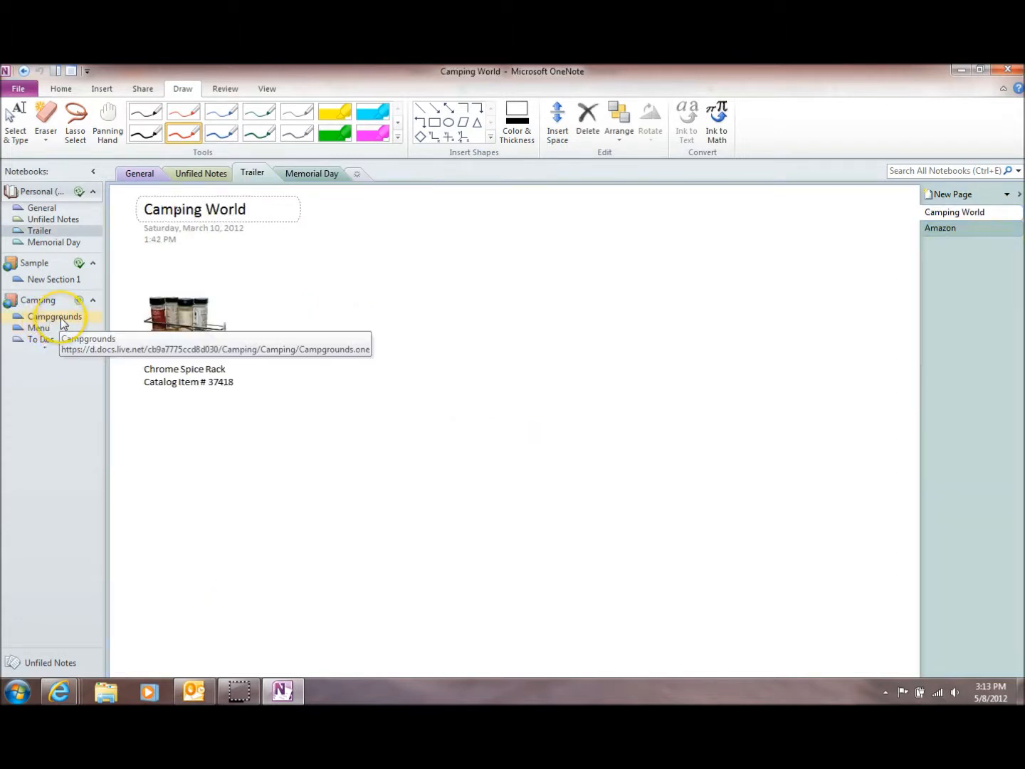
Look through the Rainier Area and Grand Coulee pages in the Camping notebook's Campgrounds section.
{"action": "left_click", "coordinate": [61, 319]}
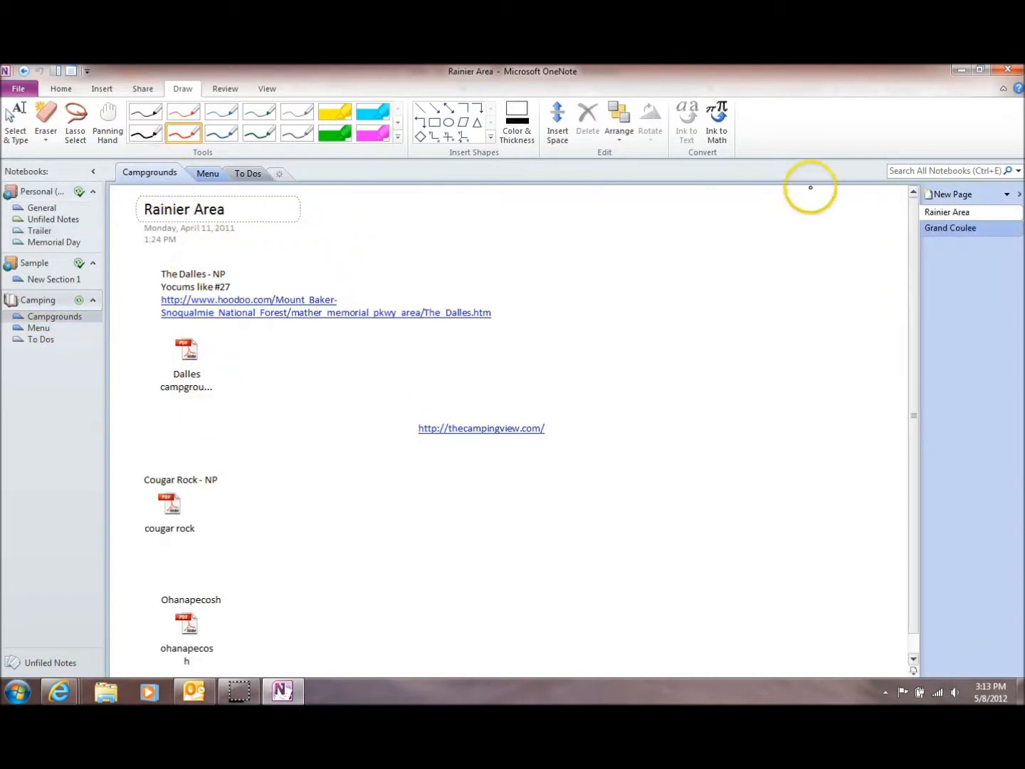
{"action": "left_click", "coordinate": [943, 213]}
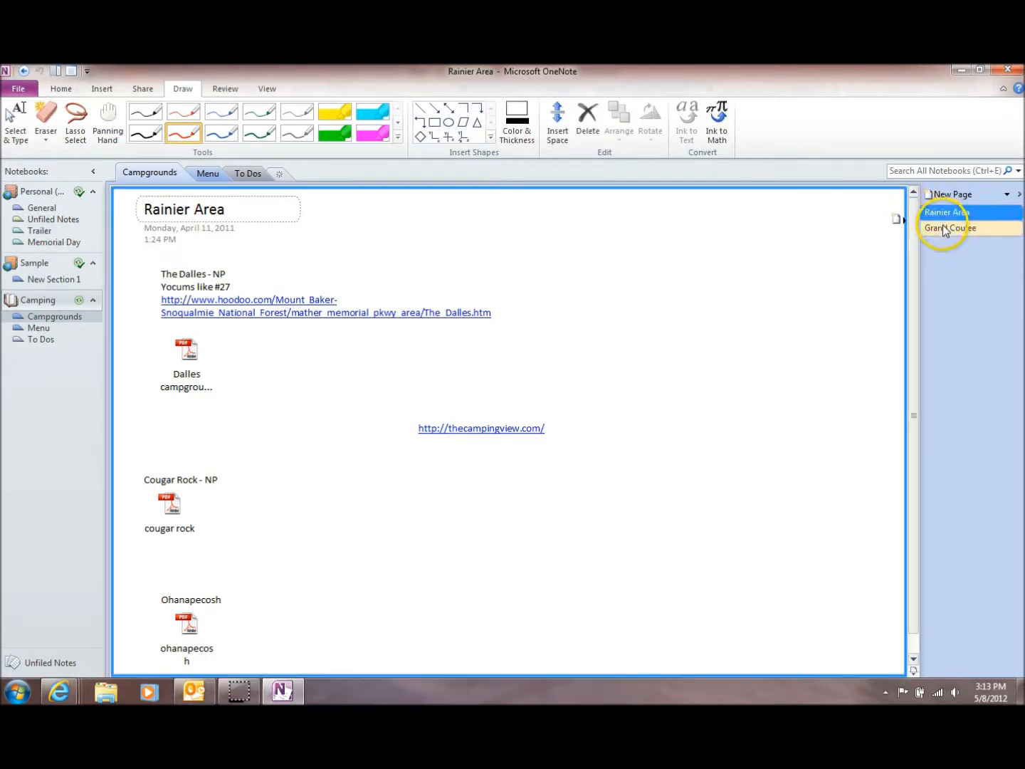
{"action": "left_click", "coordinate": [944, 229]}
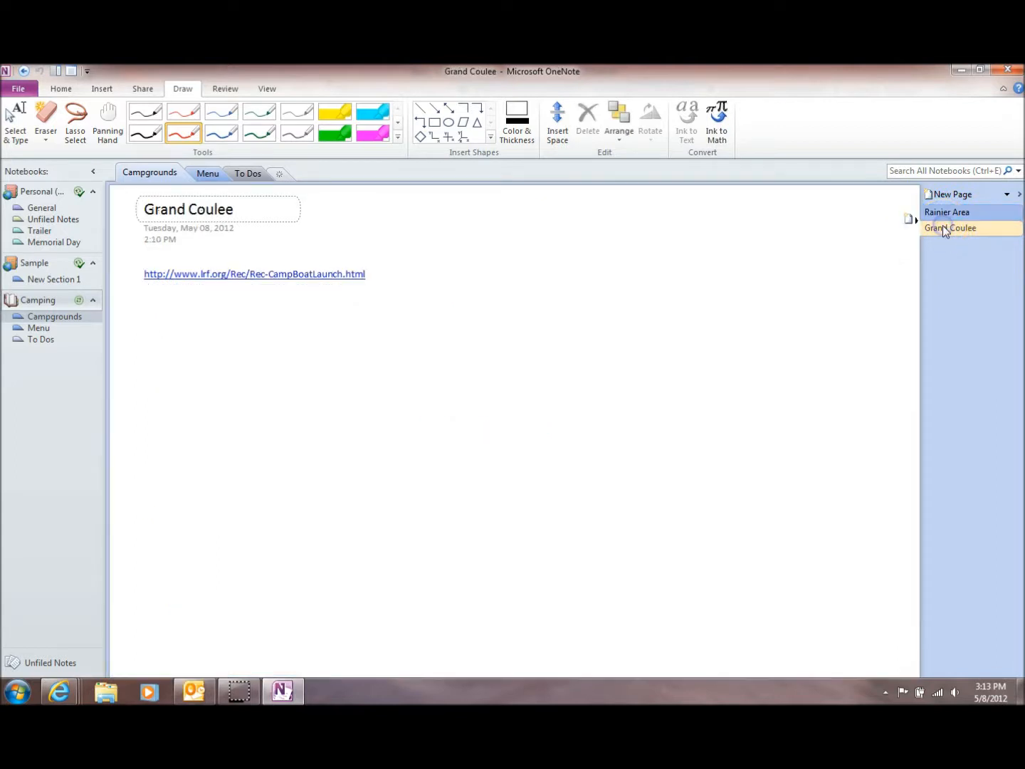
{"action": "left_click", "coordinate": [941, 212]}
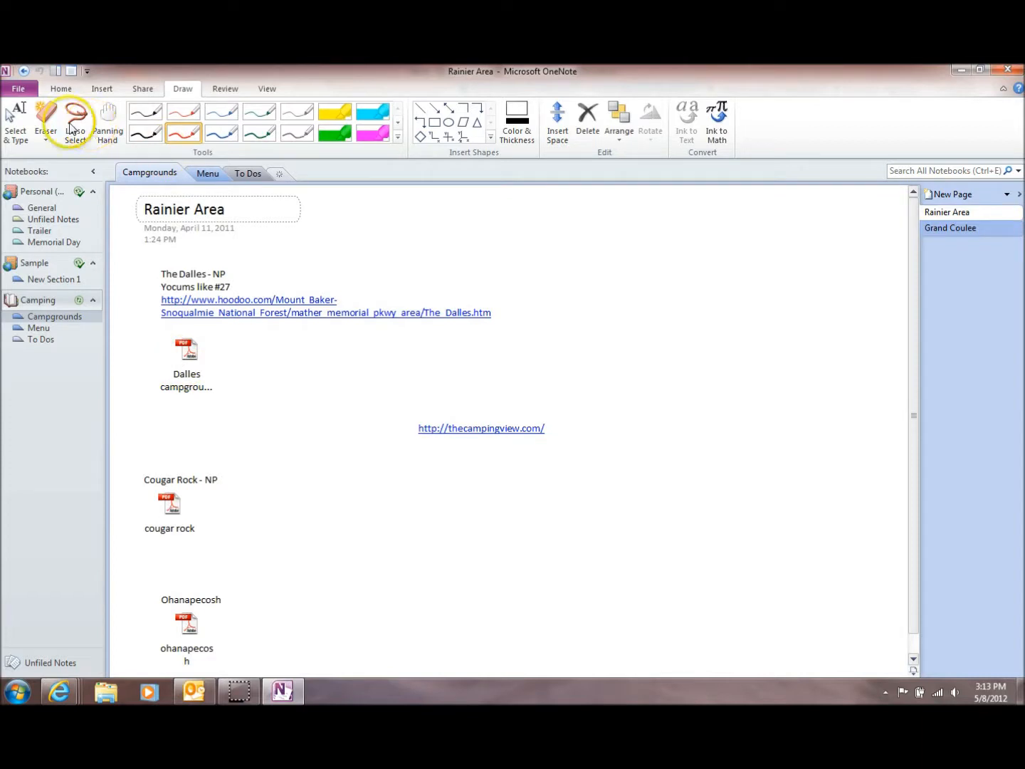
{"action": "left_click", "coordinate": [16, 121]}
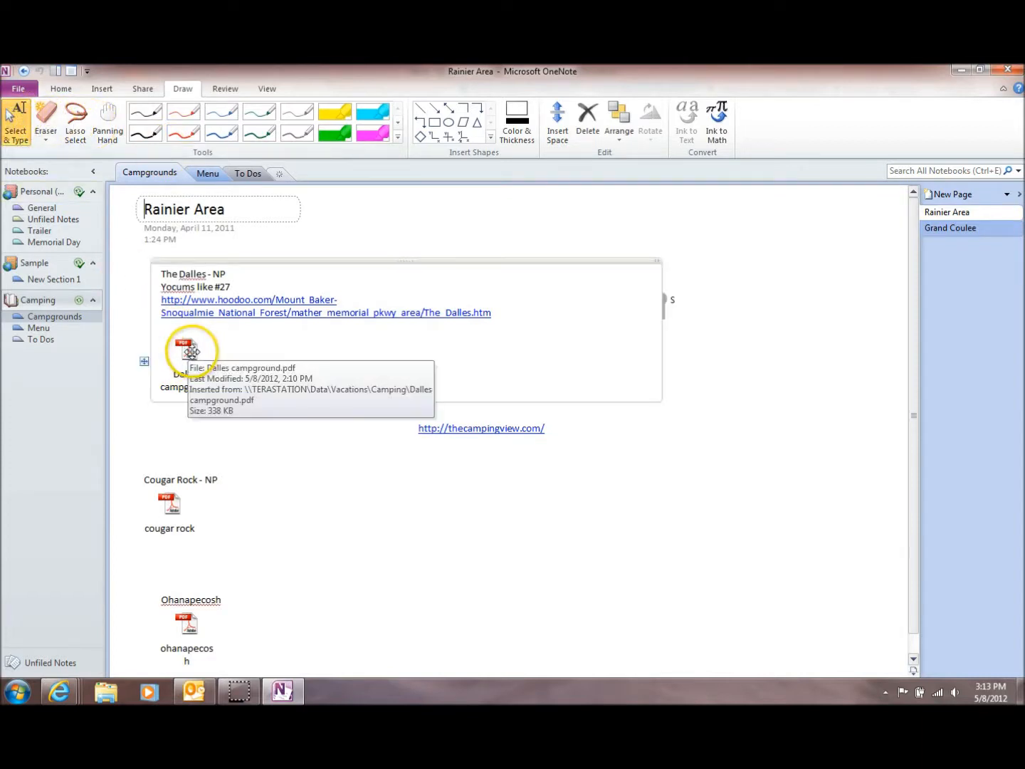
{"action": "double_click", "coordinate": [188, 350]}
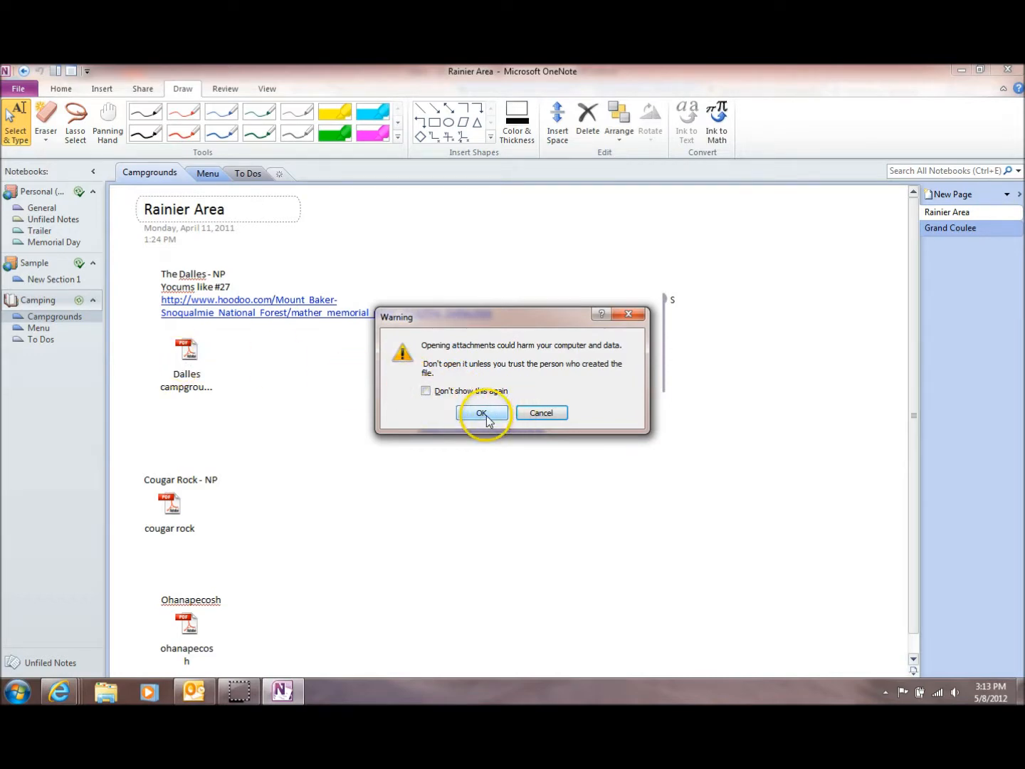
{"action": "left_click", "coordinate": [541, 413]}
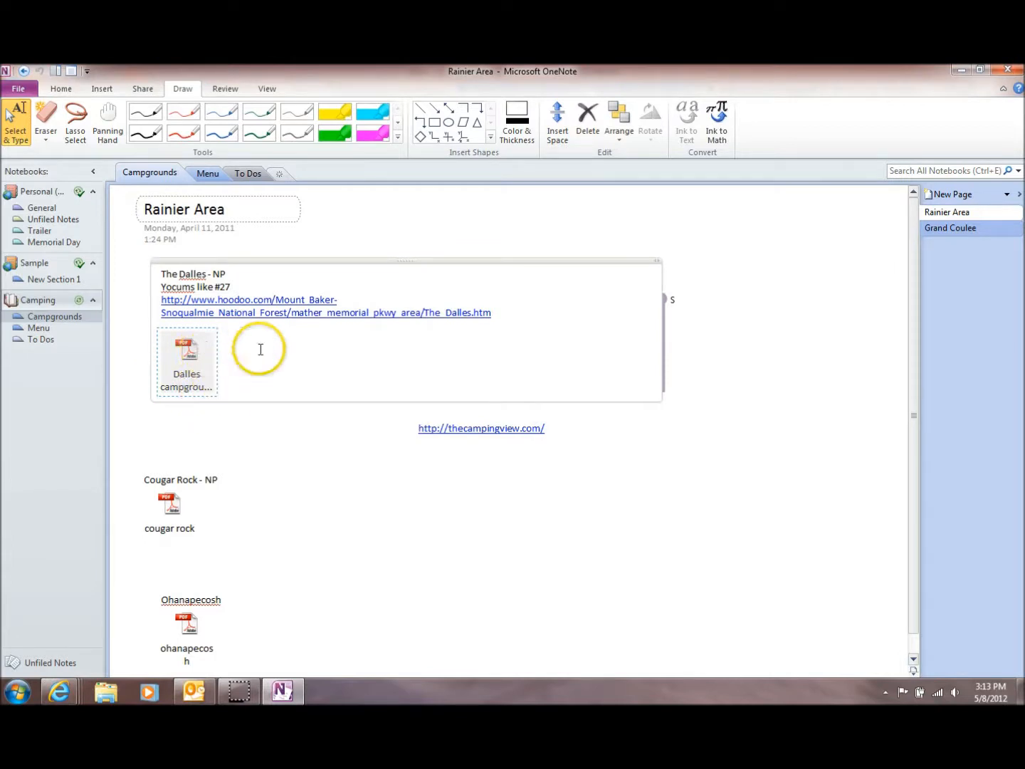
{"action": "left_click", "coordinate": [99, 90]}
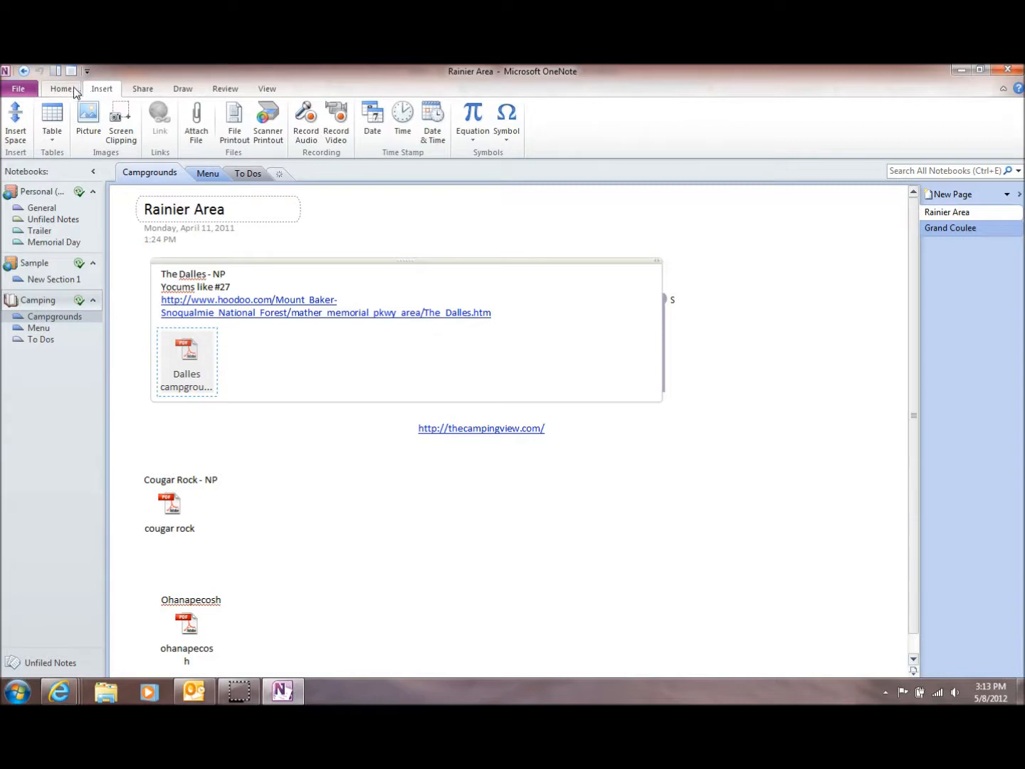
{"action": "left_click", "coordinate": [196, 117]}
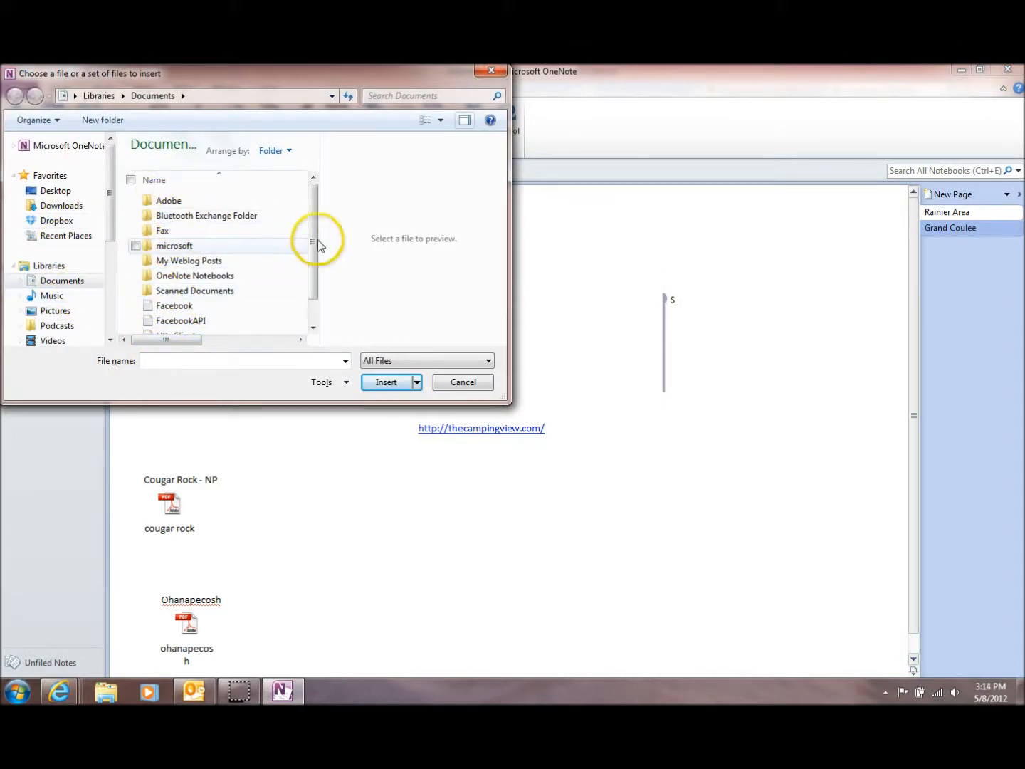
{"action": "left_click_drag", "start_coordinate": [311, 240], "coordinate": [310, 258]}
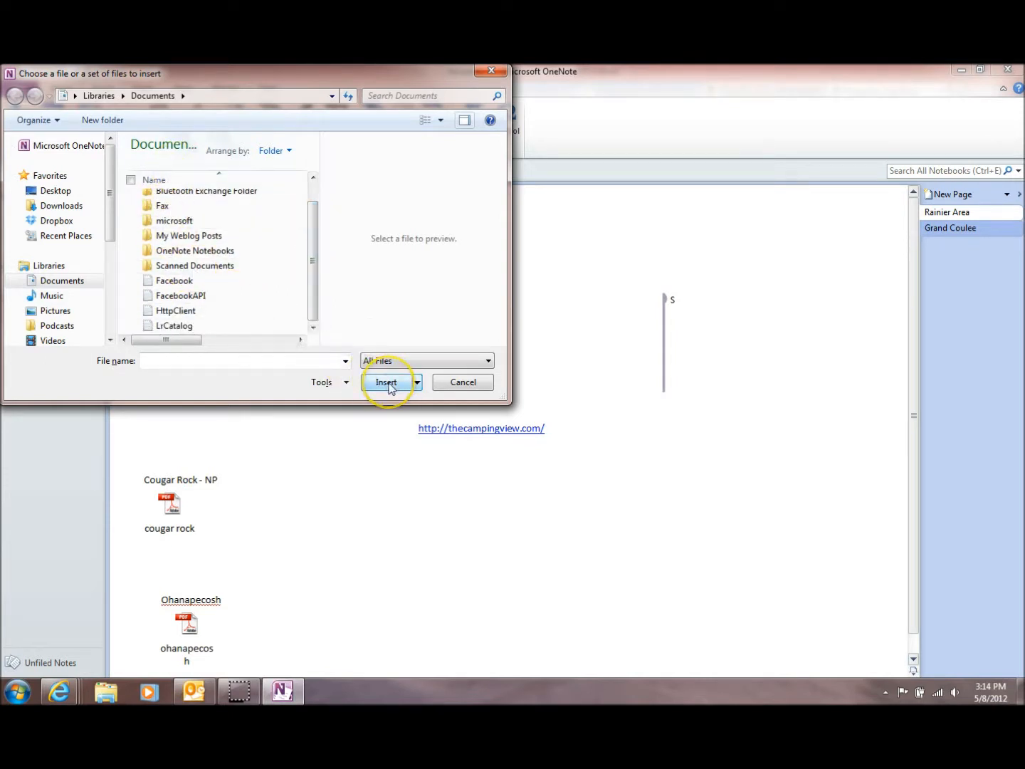
{"action": "left_click", "coordinate": [464, 386]}
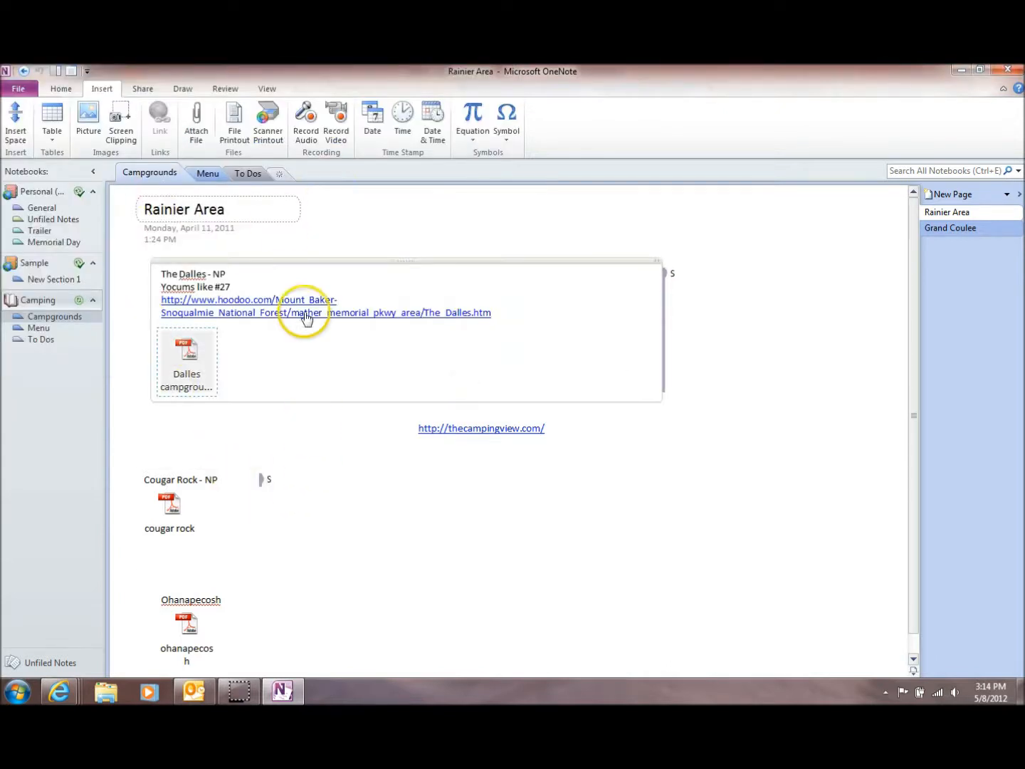
Switch to Outlook and send the "camping reservations" e-mail to the Campgrounds section of the Camping notebook in OneNote.
{"action": "left_click", "coordinate": [62, 89]}
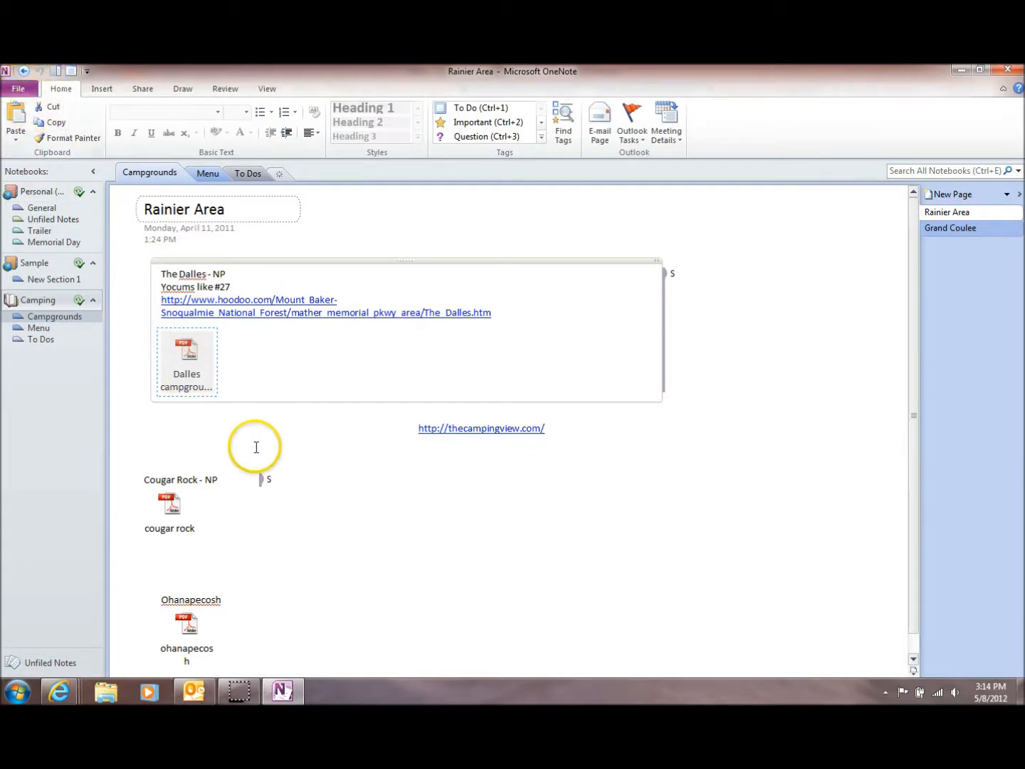
{"action": "mouse_move", "coordinate": [198, 697]}
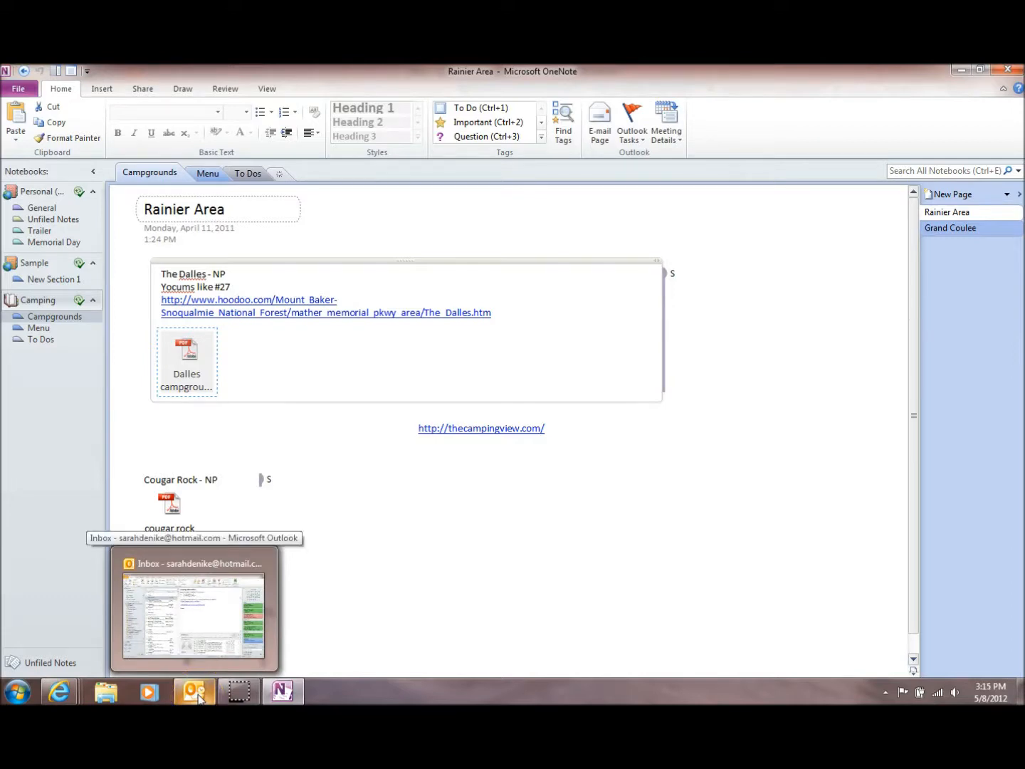
{"action": "left_click", "coordinate": [221, 618]}
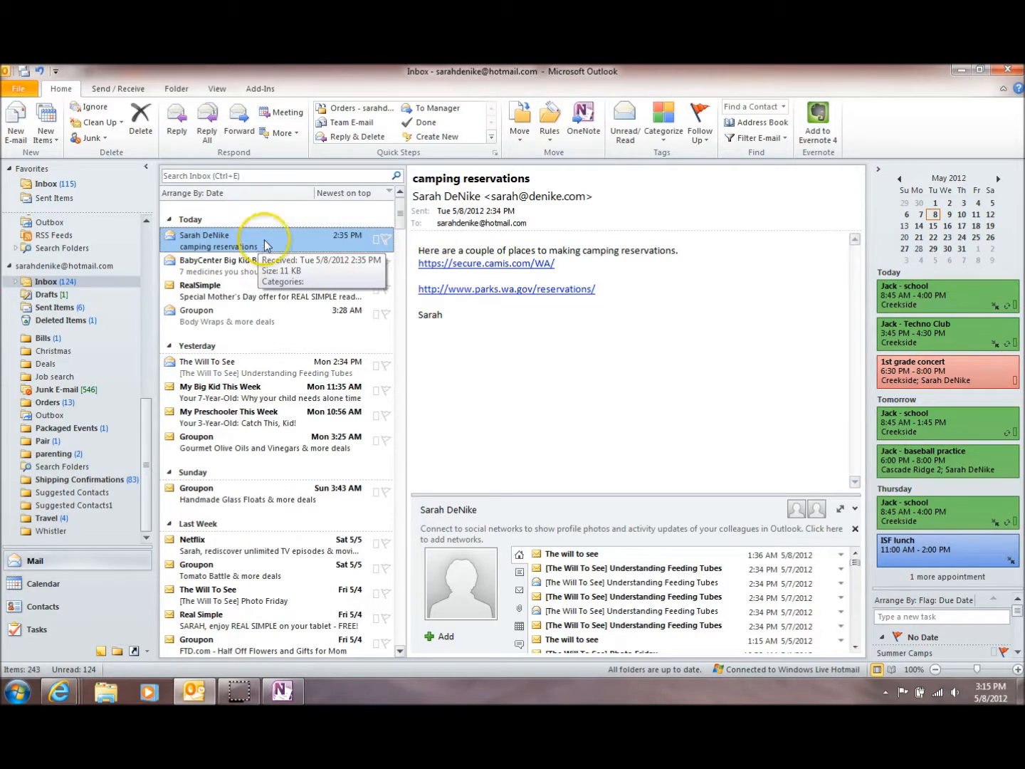
{"action": "left_click", "coordinate": [587, 124]}
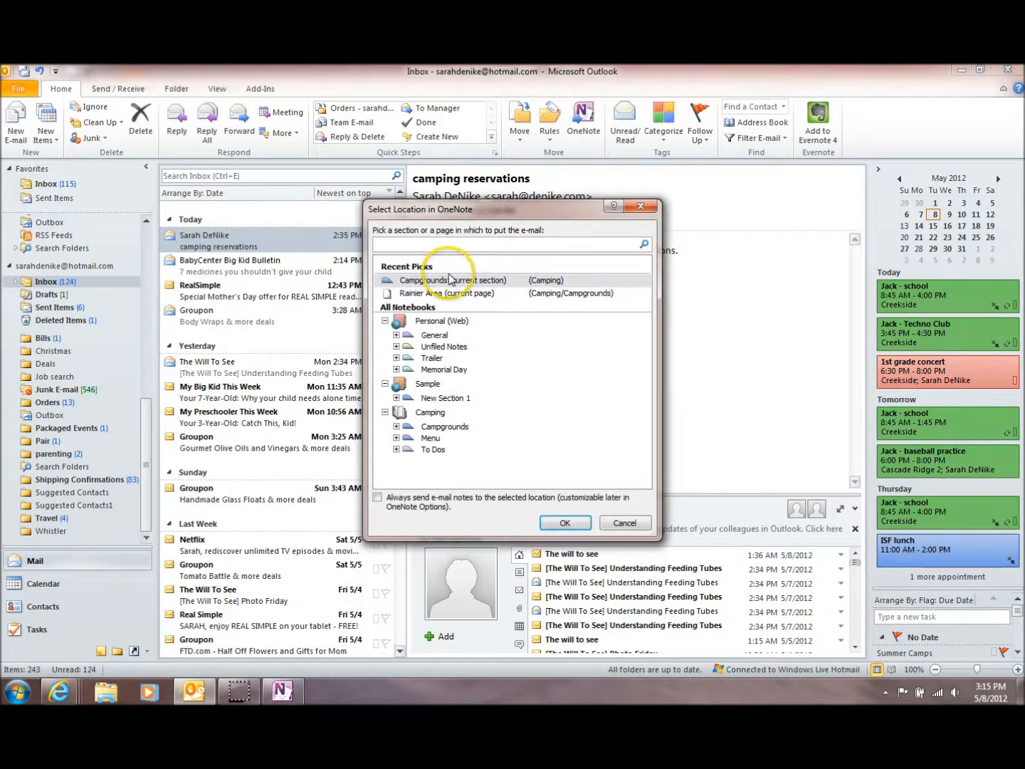
{"action": "left_click", "coordinate": [432, 413]}
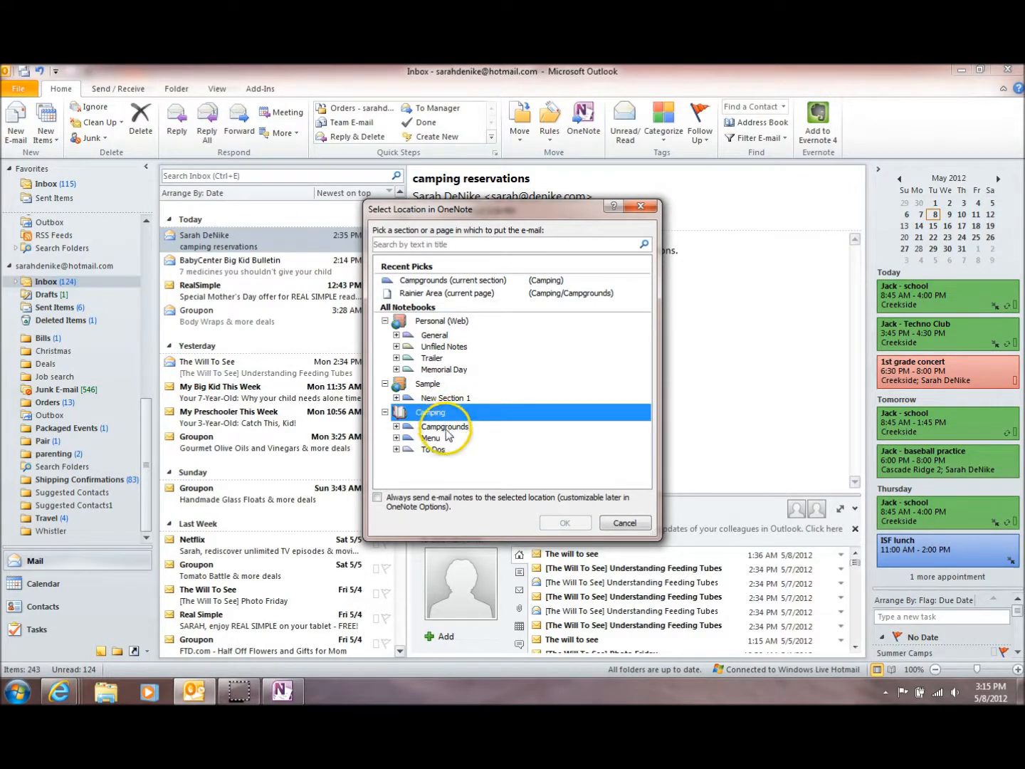
{"action": "left_click", "coordinate": [439, 428]}
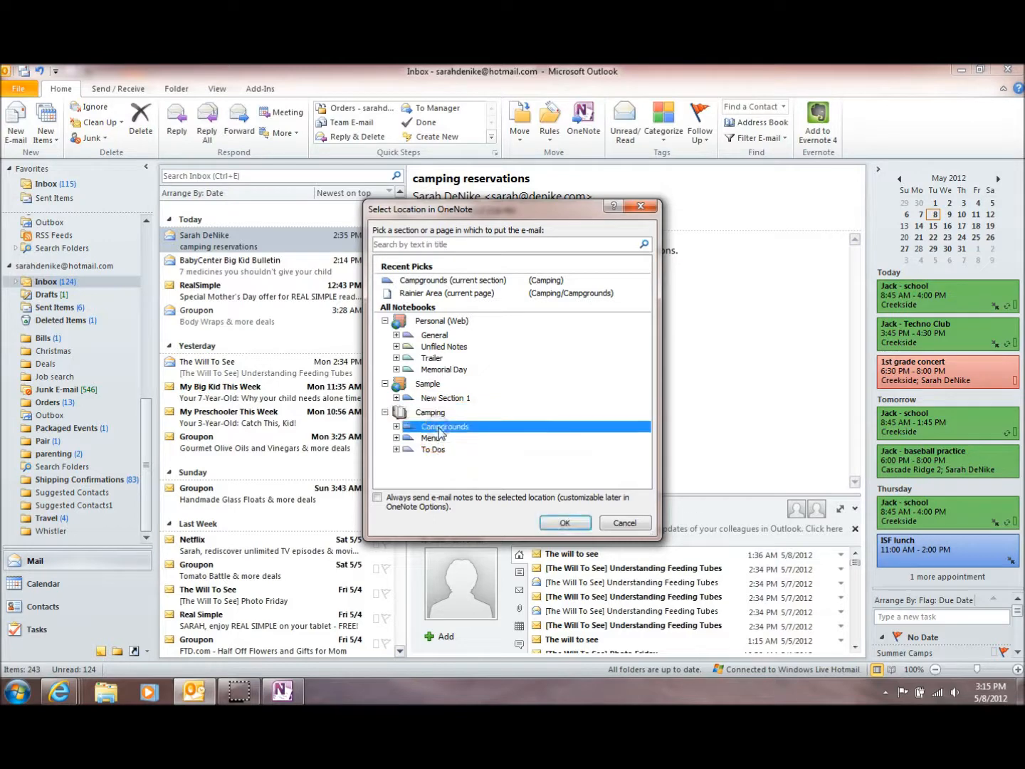
{"action": "left_click", "coordinate": [565, 524]}
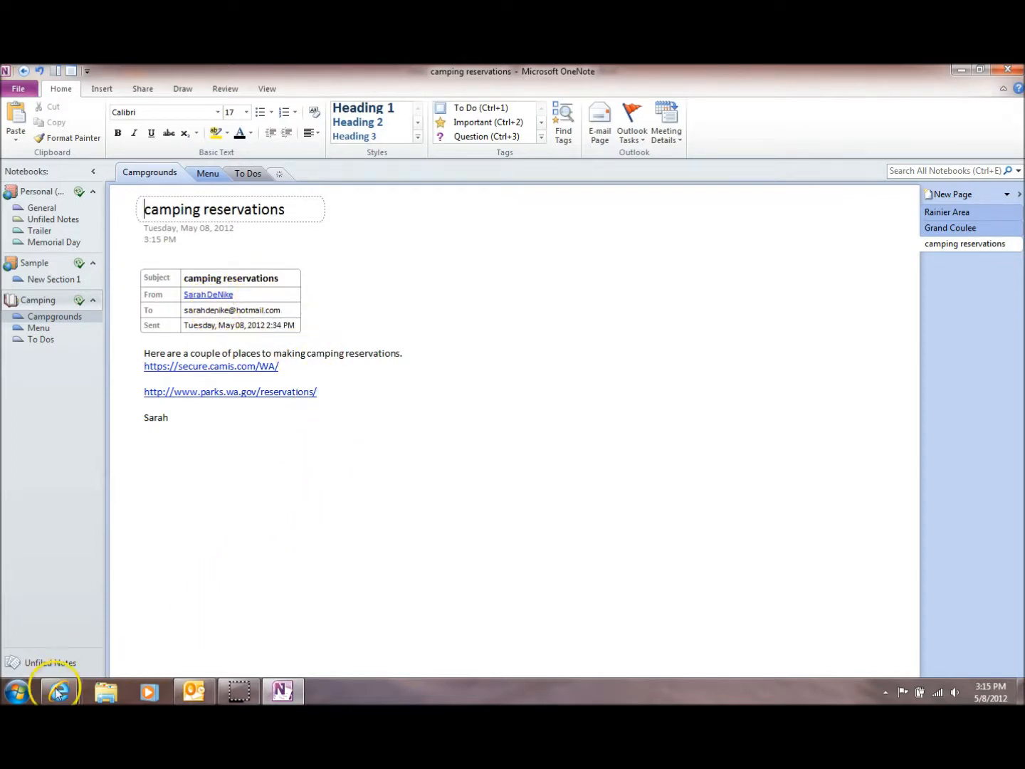
Switch to the "Spring Break at the Beach" web page in Internet Explorer and send it to the Camping notebook's Campgrounds section.
{"action": "mouse_move", "coordinate": [57, 693]}
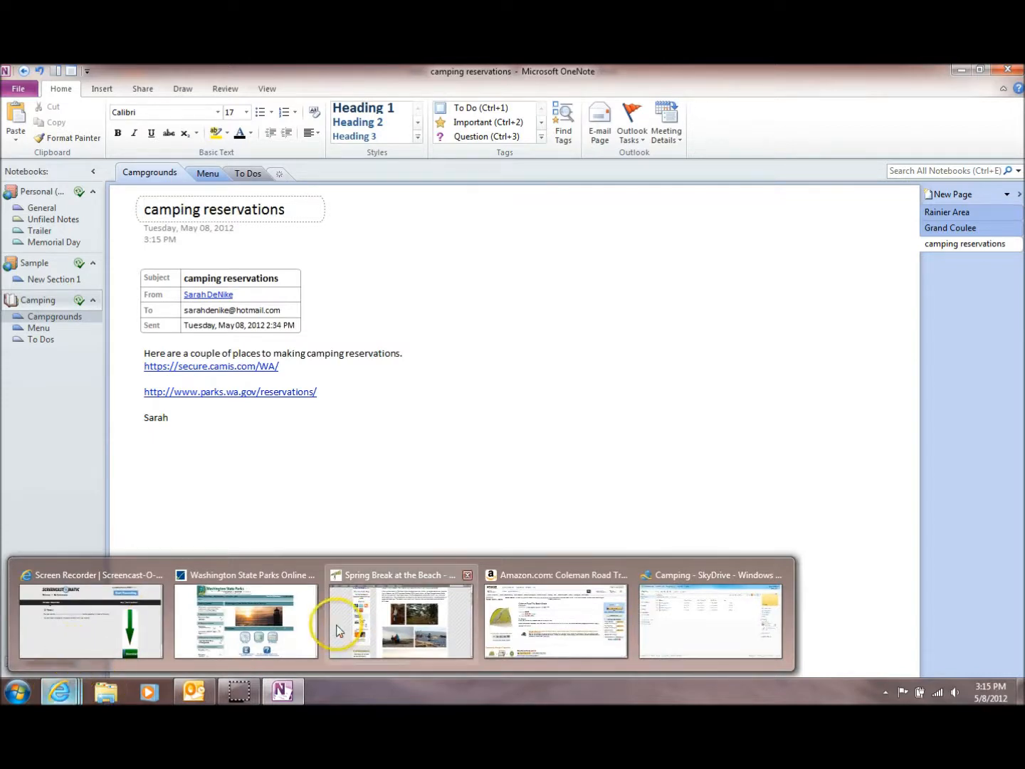
{"action": "left_click", "coordinate": [378, 617]}
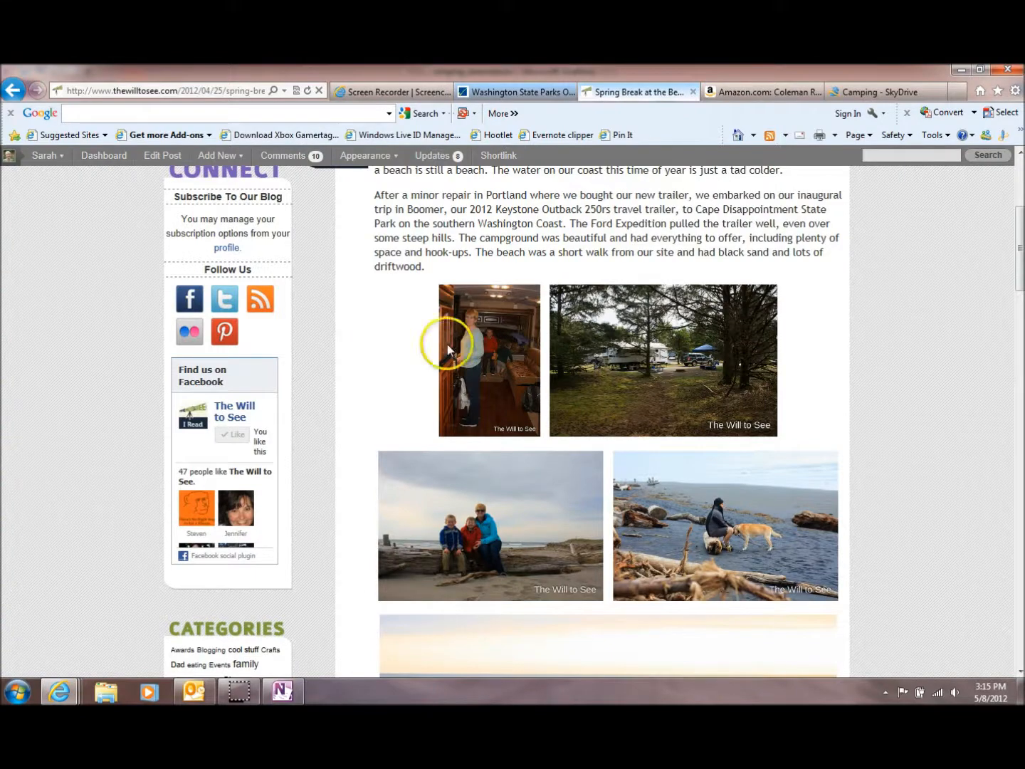
{"action": "scroll", "coordinate": [1019, 274], "scroll_direction": "up", "scroll_amount": 4}
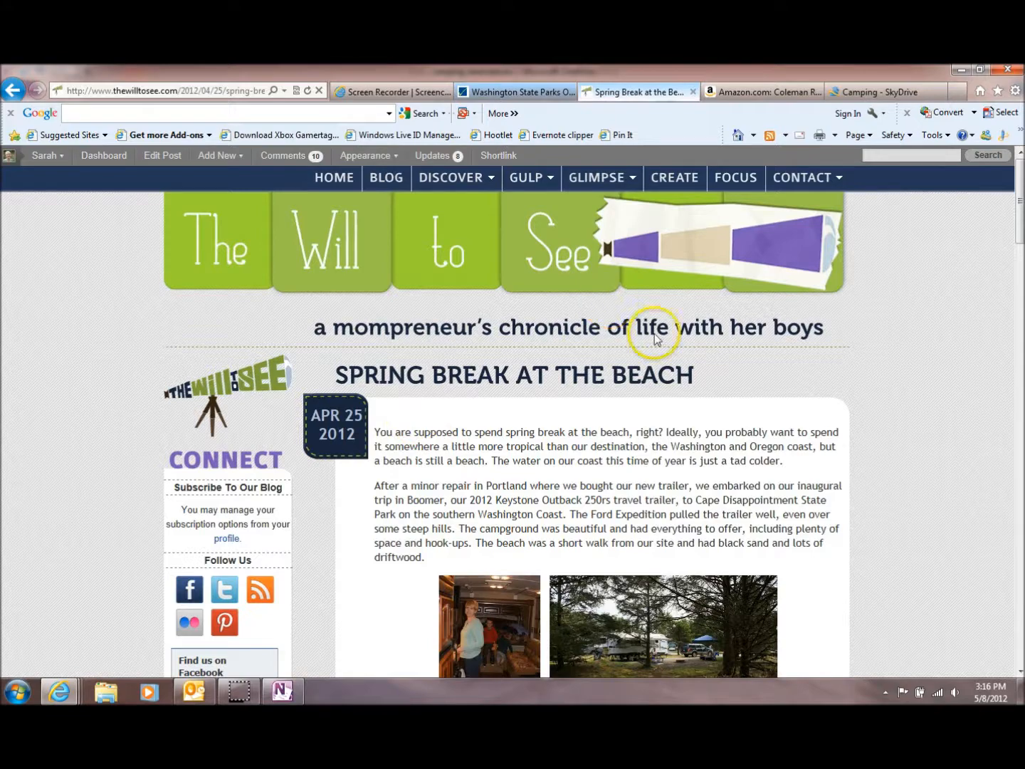
{"action": "left_click", "coordinate": [948, 140]}
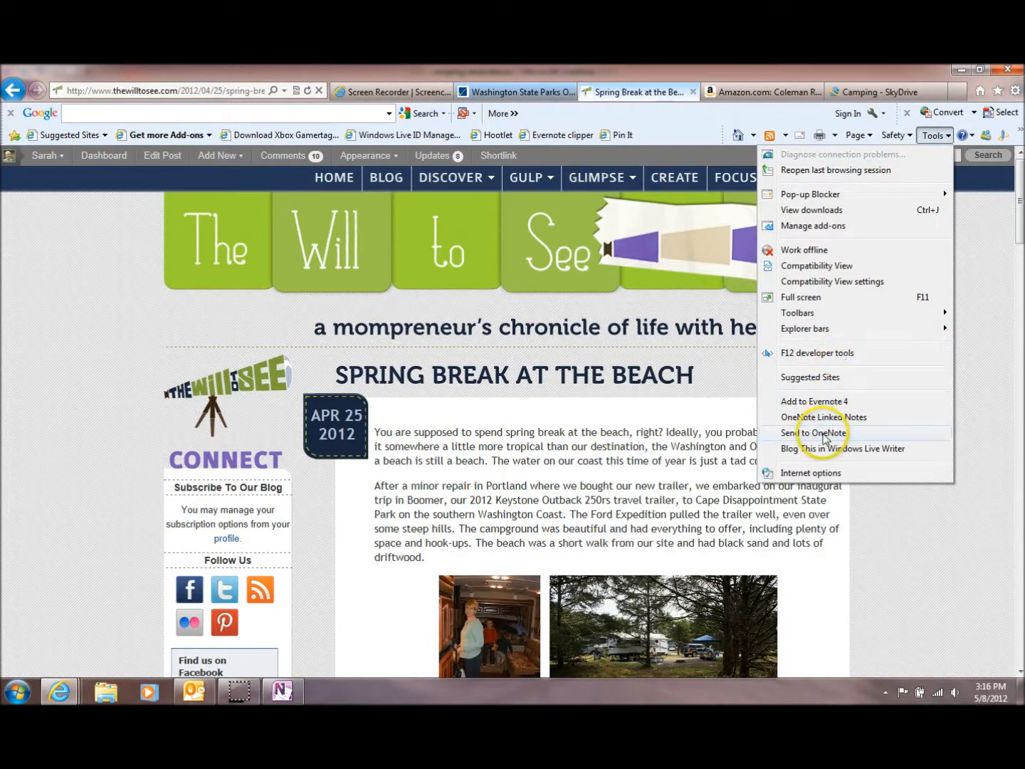
{"action": "left_click", "coordinate": [819, 433]}
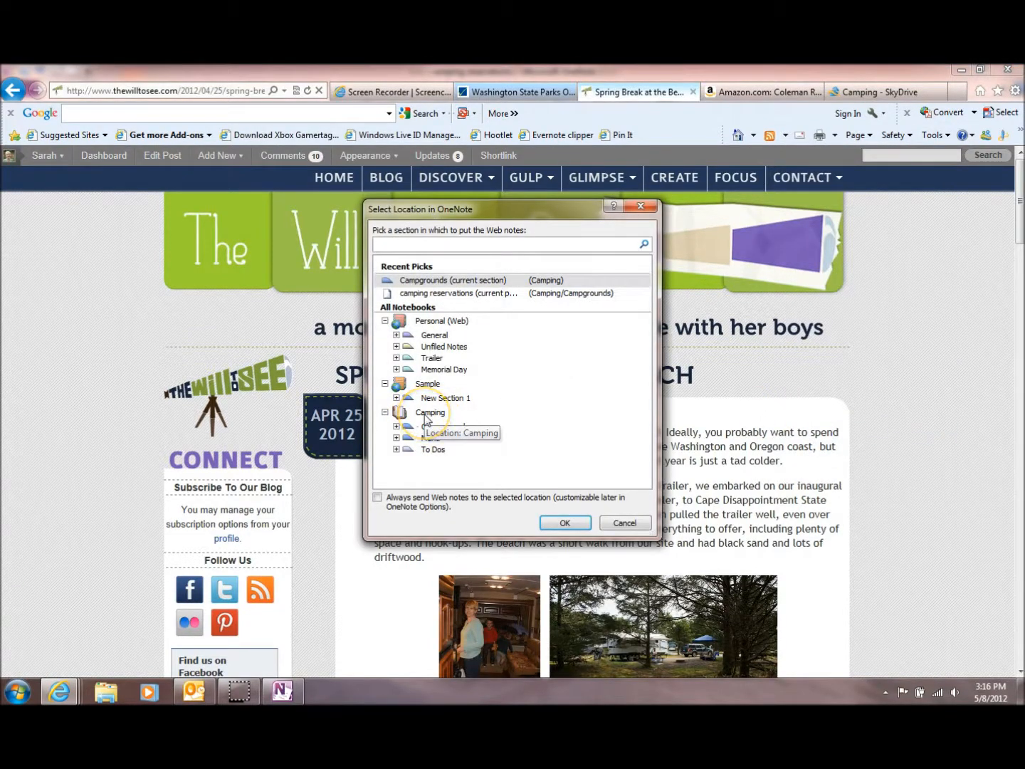
{"action": "left_click", "coordinate": [427, 413]}
{"action": "left_click", "coordinate": [446, 427]}
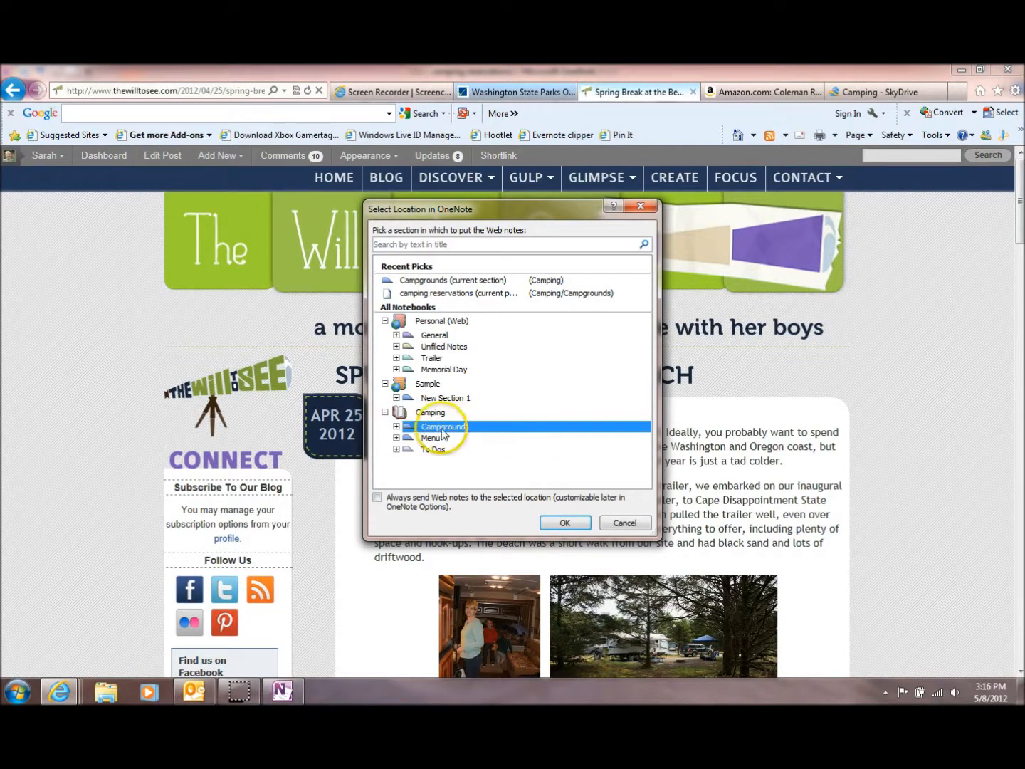
{"action": "left_click", "coordinate": [564, 522]}
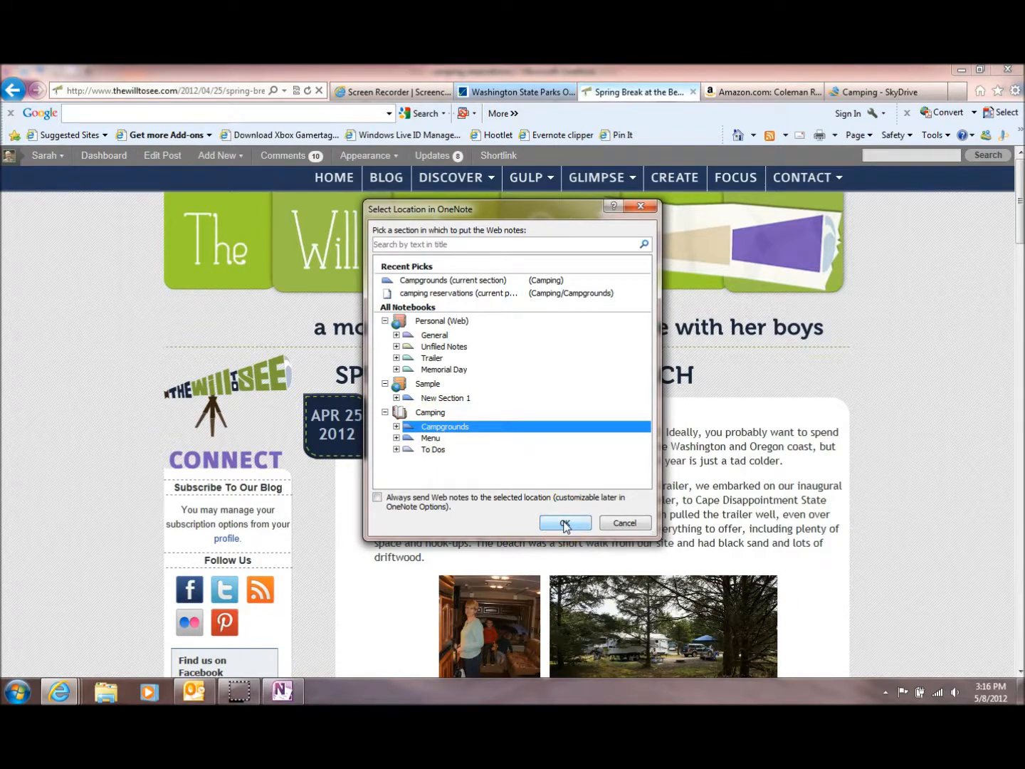
Switch back to OneNote and look over the text and photos of the captured "Spring Break at the Beach" page.
{"action": "left_click", "coordinate": [283, 689]}
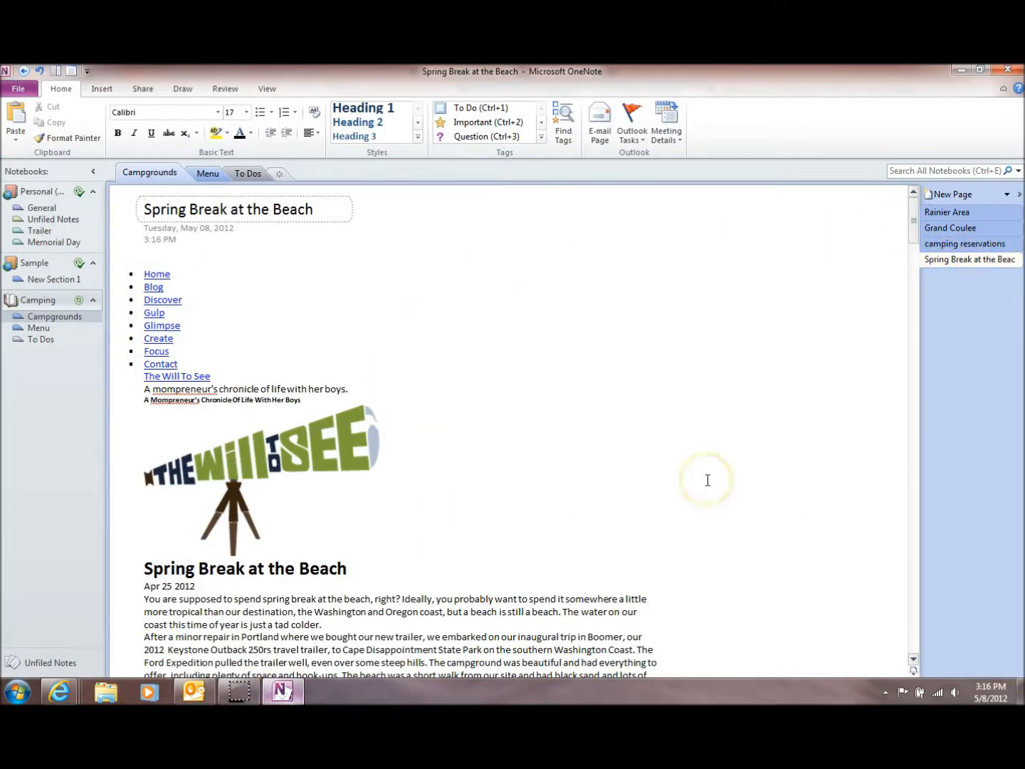
{"action": "scroll", "coordinate": [708, 480], "scroll_direction": "down", "scroll_amount": 10}
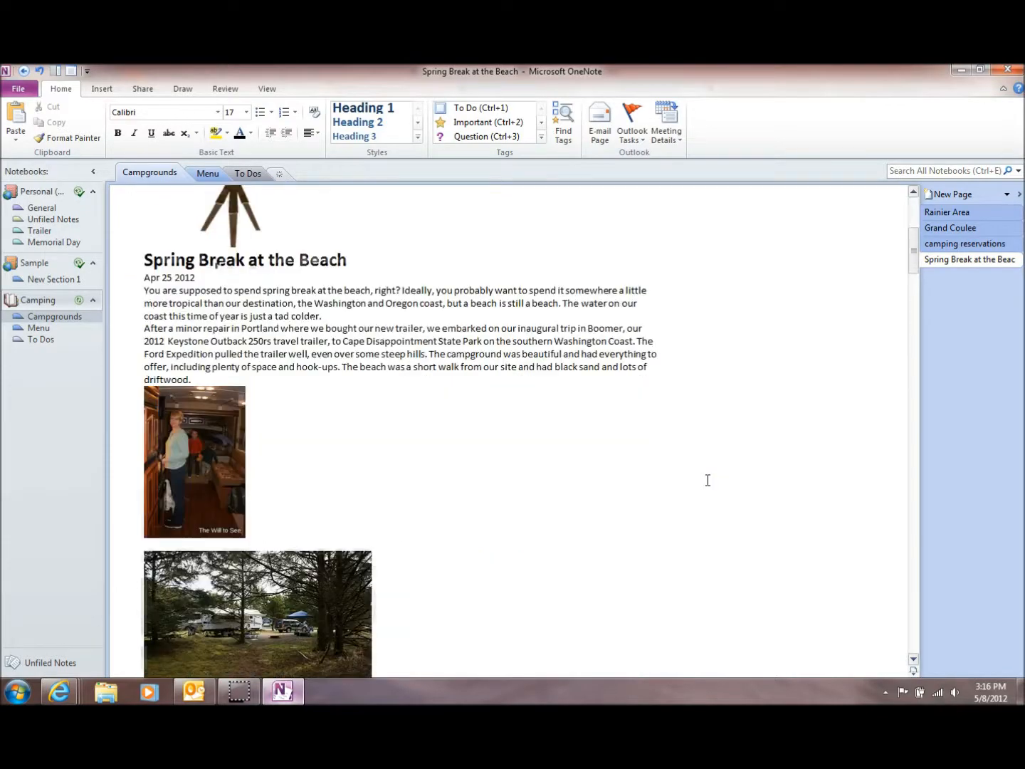
{"action": "scroll", "coordinate": [708, 480], "scroll_direction": "down", "scroll_amount": 10}
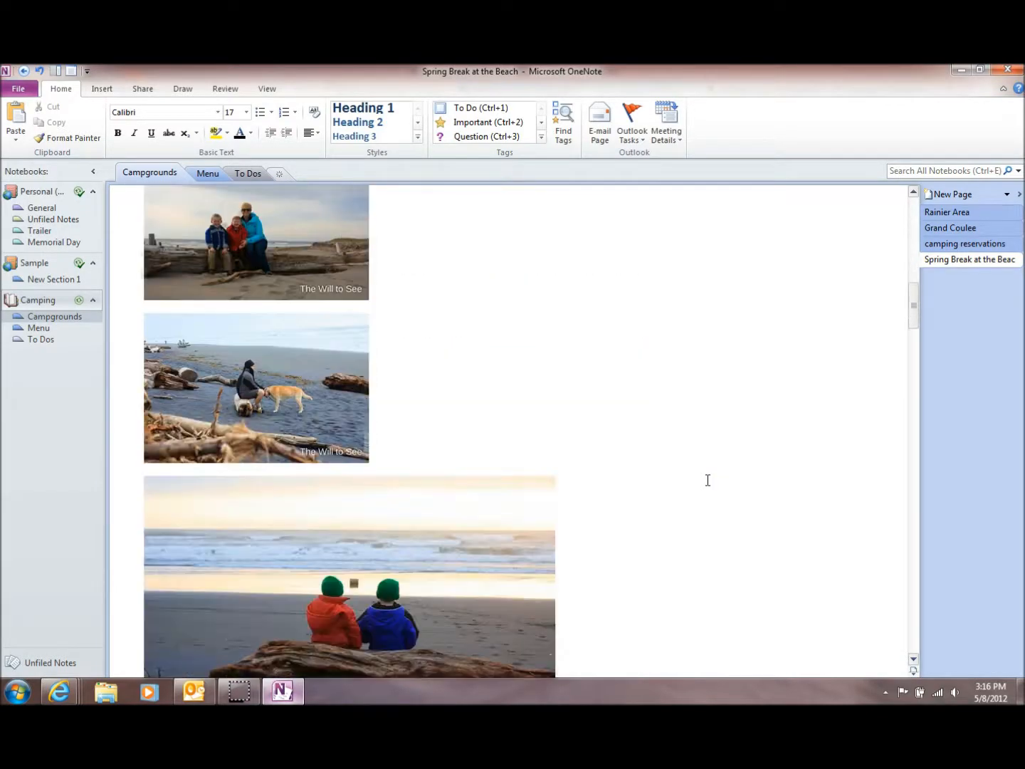
{"action": "scroll", "coordinate": [707, 480], "scroll_direction": "up", "scroll_amount": 20}
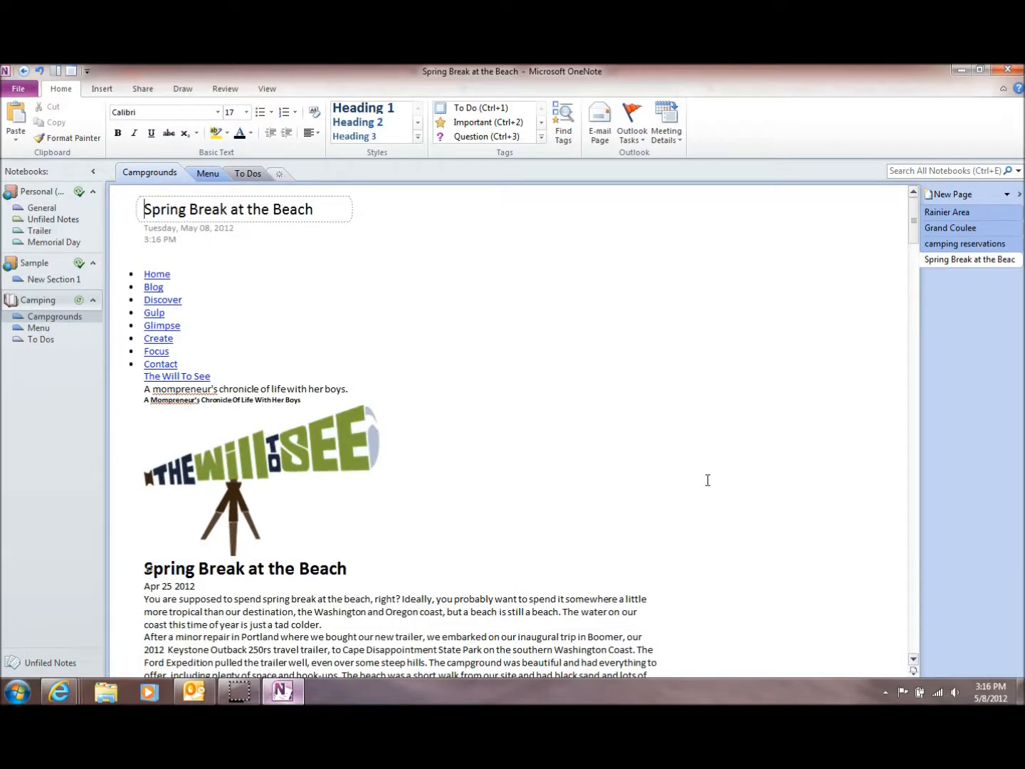
Add a new blank page to the To Dos section of the Camping notebook.
{"action": "left_click", "coordinate": [254, 175]}
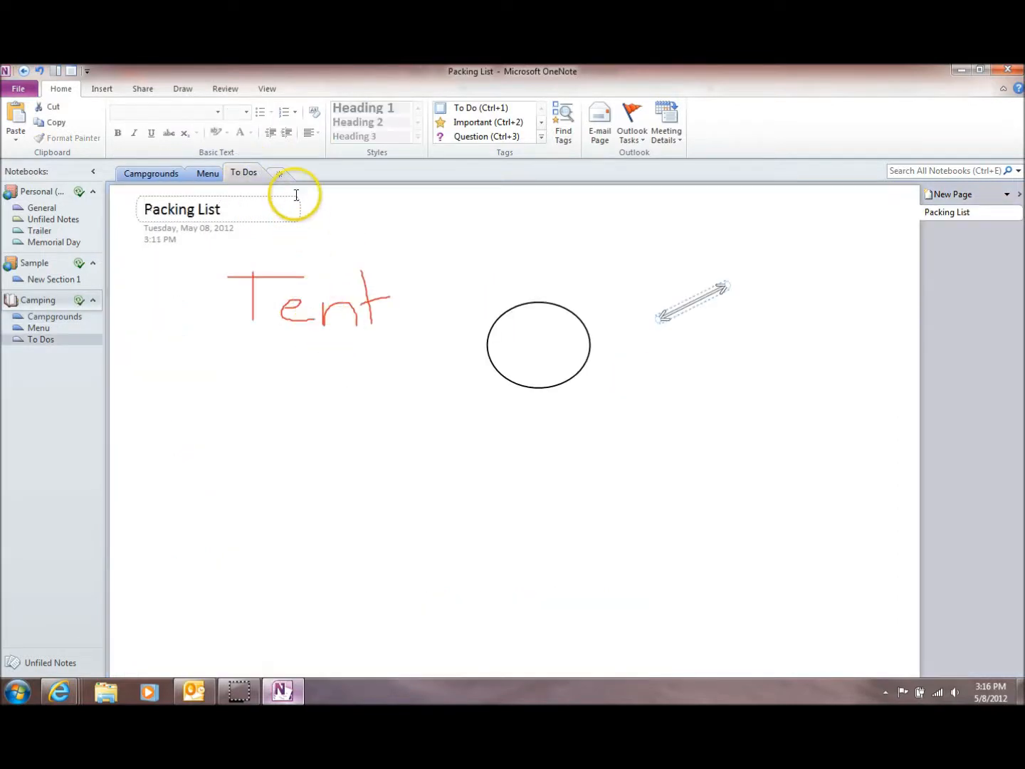
{"action": "left_click", "coordinate": [950, 194]}
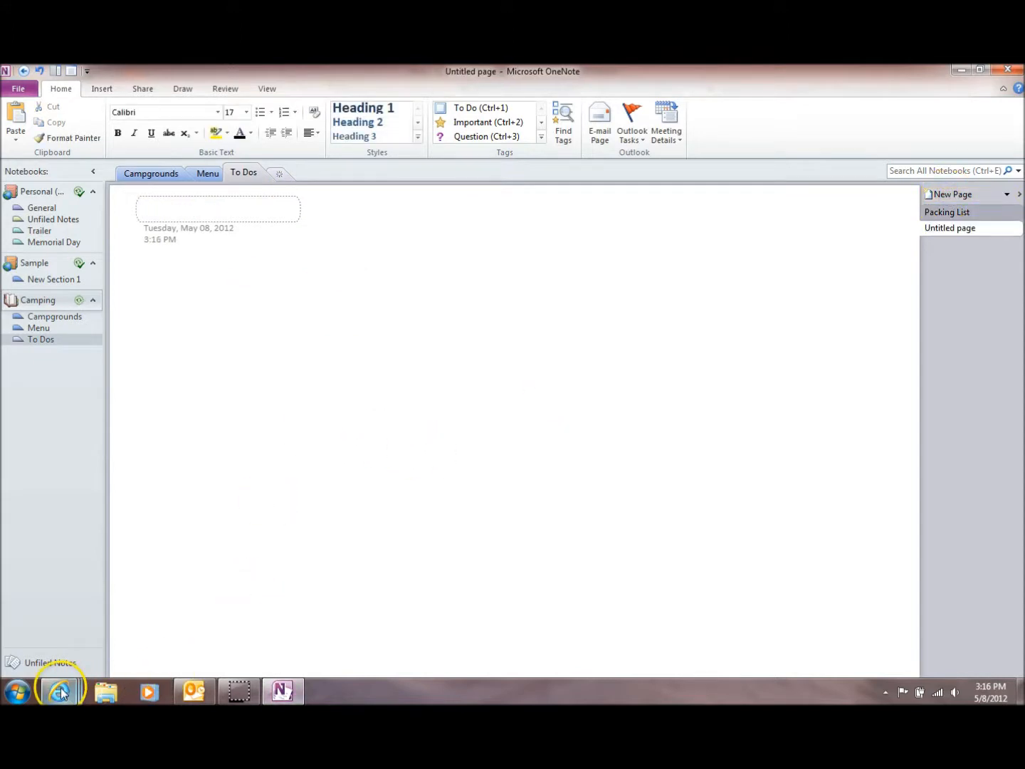
Switch to the Amazon "Coleman Road Trip Beach Shade" page in Internet Explorer and copy the main product picture.
{"action": "mouse_move", "coordinate": [60, 692]}
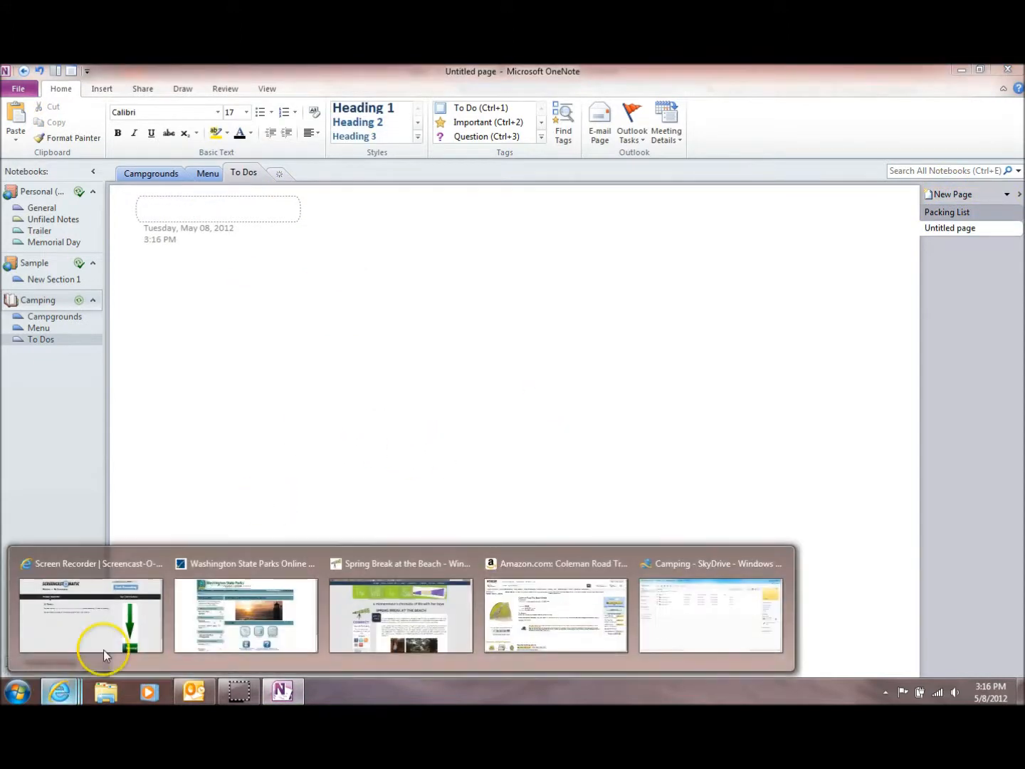
{"action": "left_click", "coordinate": [574, 612]}
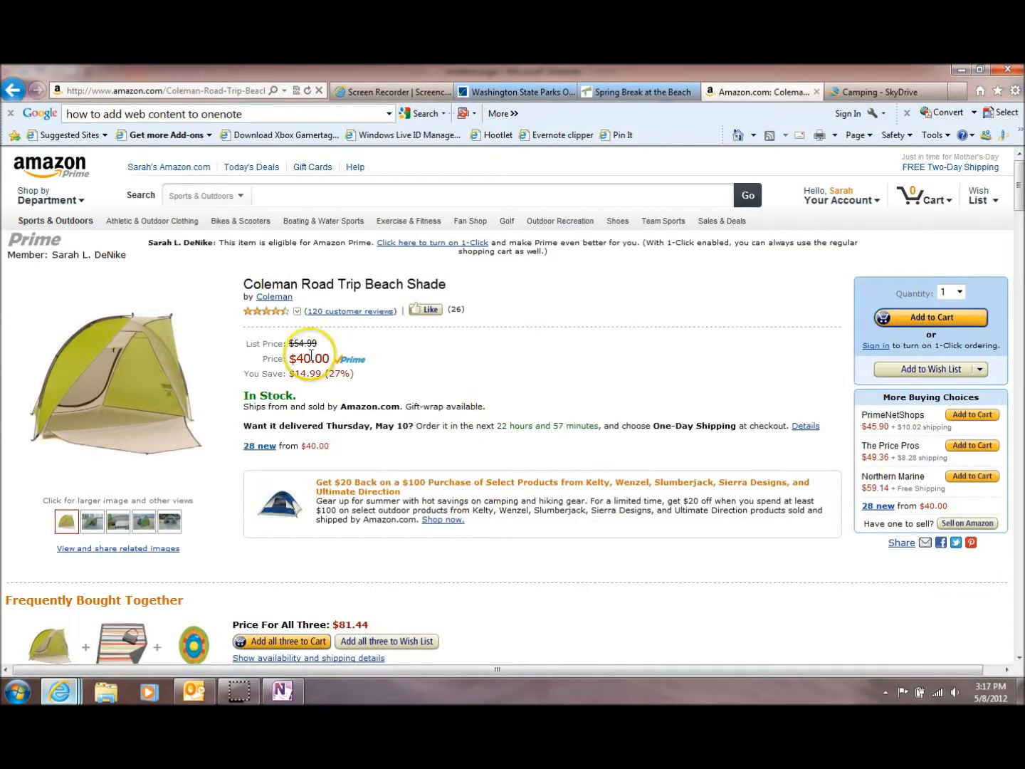
{"action": "right_click", "coordinate": [132, 385]}
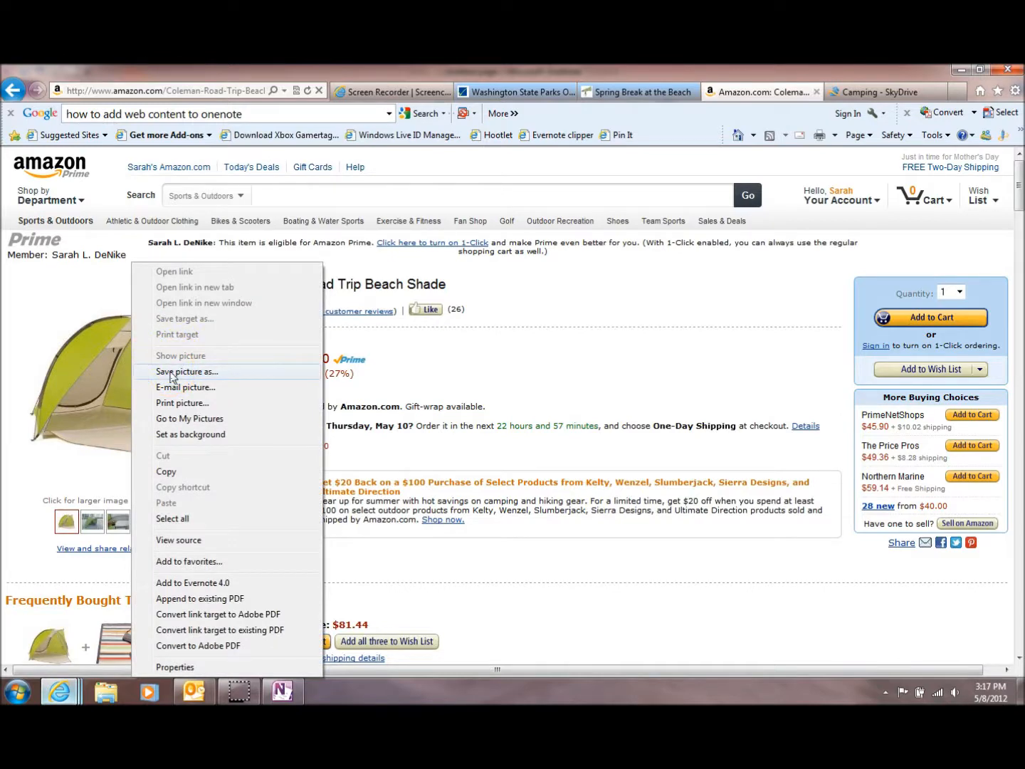
{"action": "right_click", "coordinate": [144, 349]}
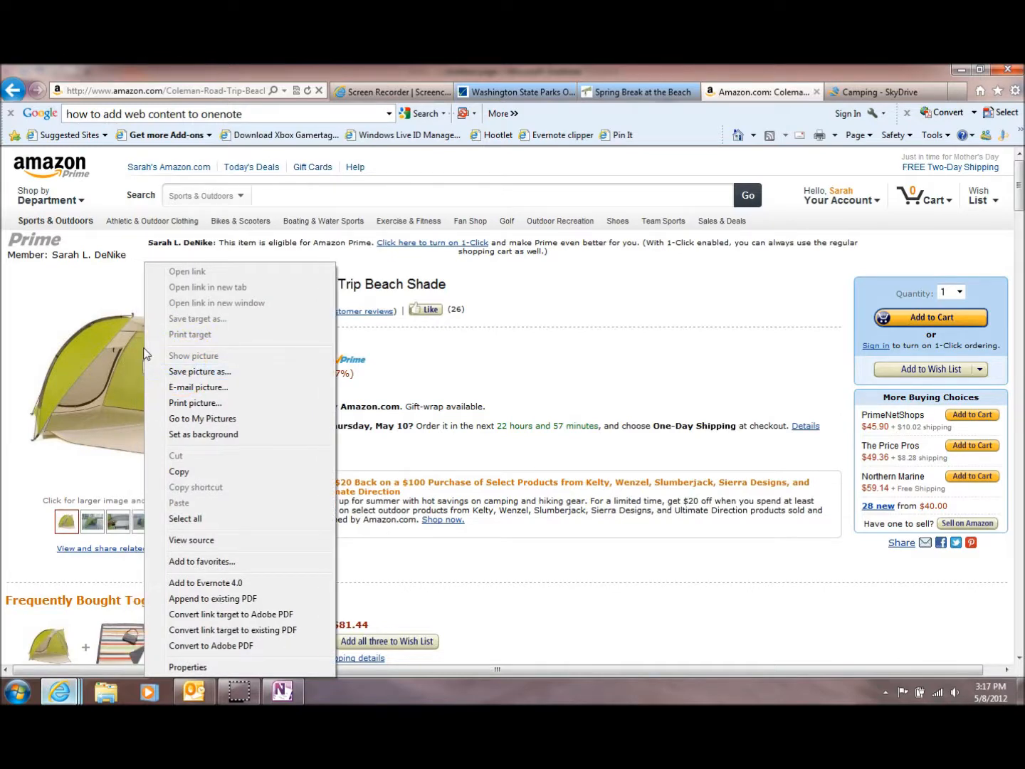
{"action": "left_click", "coordinate": [173, 473]}
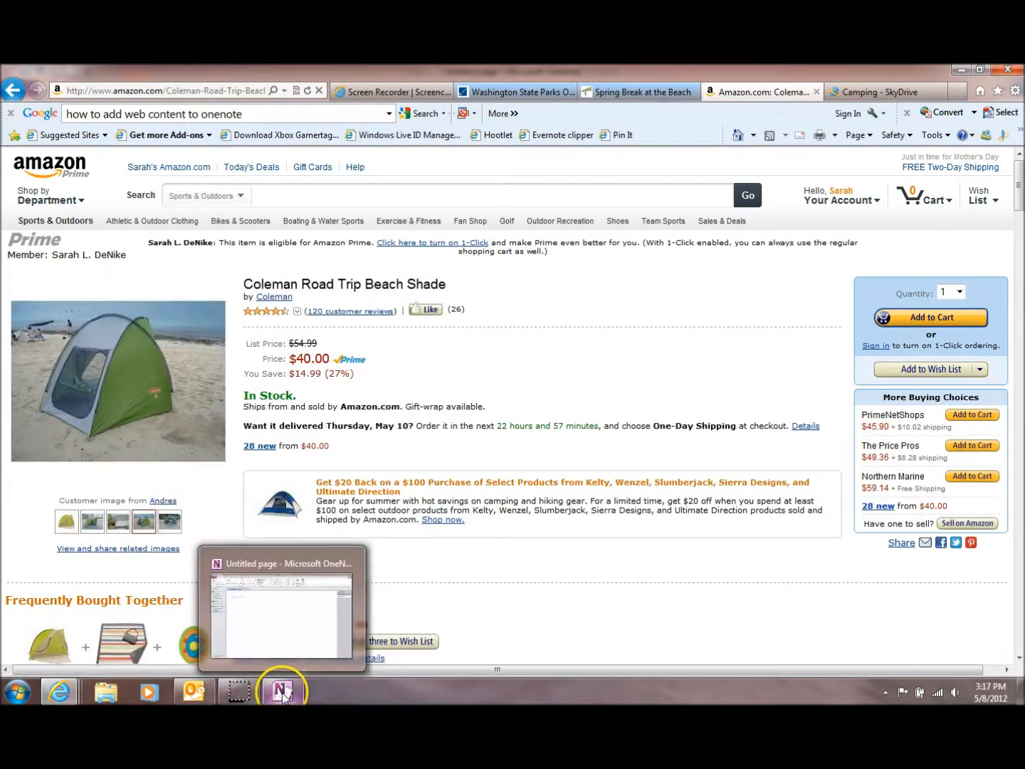
Switch back to OneNote, title the new page "Purchase" and paste the copied tent image below the title as a picture.
{"action": "left_click", "coordinate": [280, 670]}
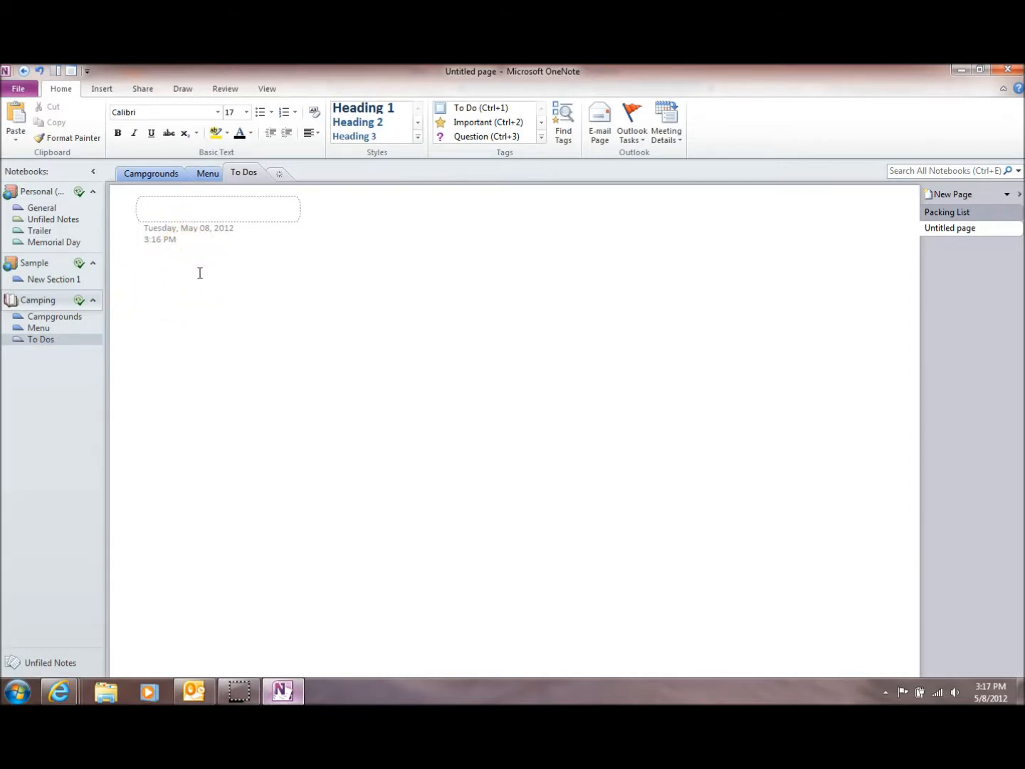
{"action": "type", "text": "Purcha"}
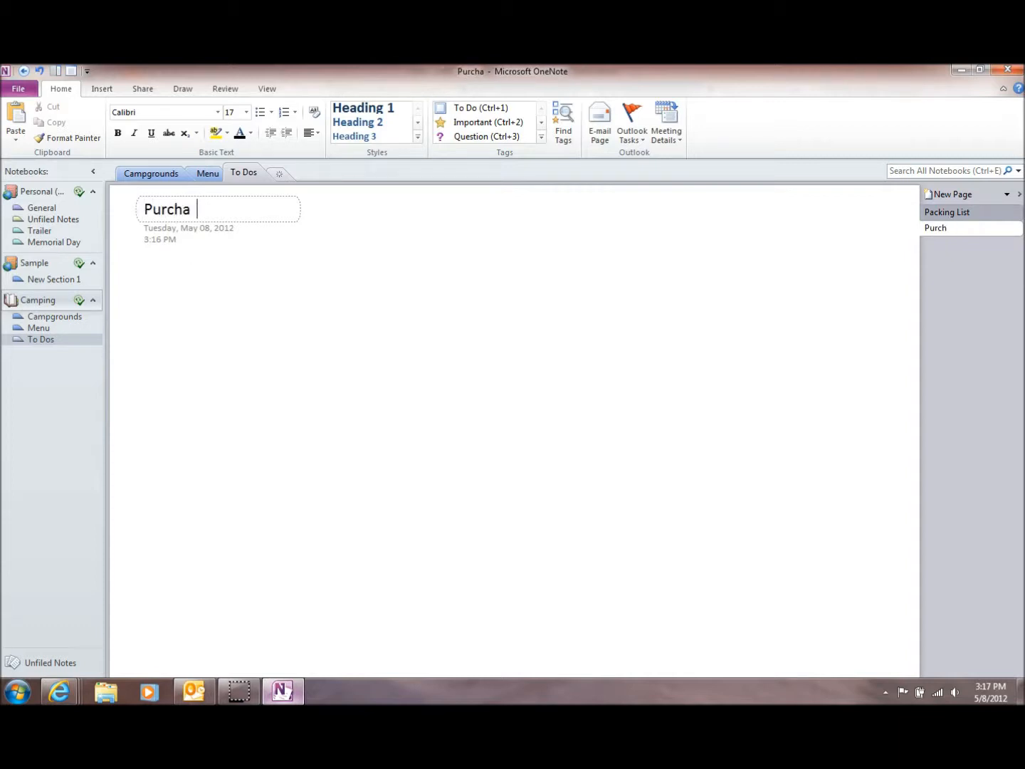
{"action": "left_click", "coordinate": [183, 291]}
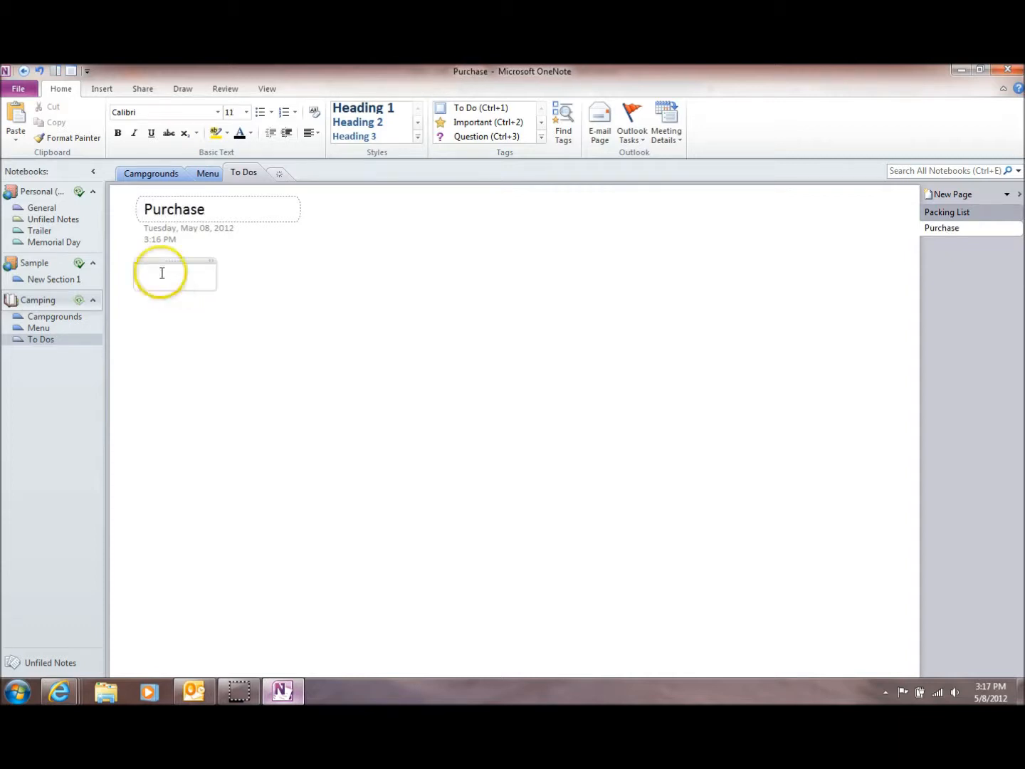
{"action": "left_click", "coordinate": [163, 315]}
{"action": "right_click", "coordinate": [163, 315]}
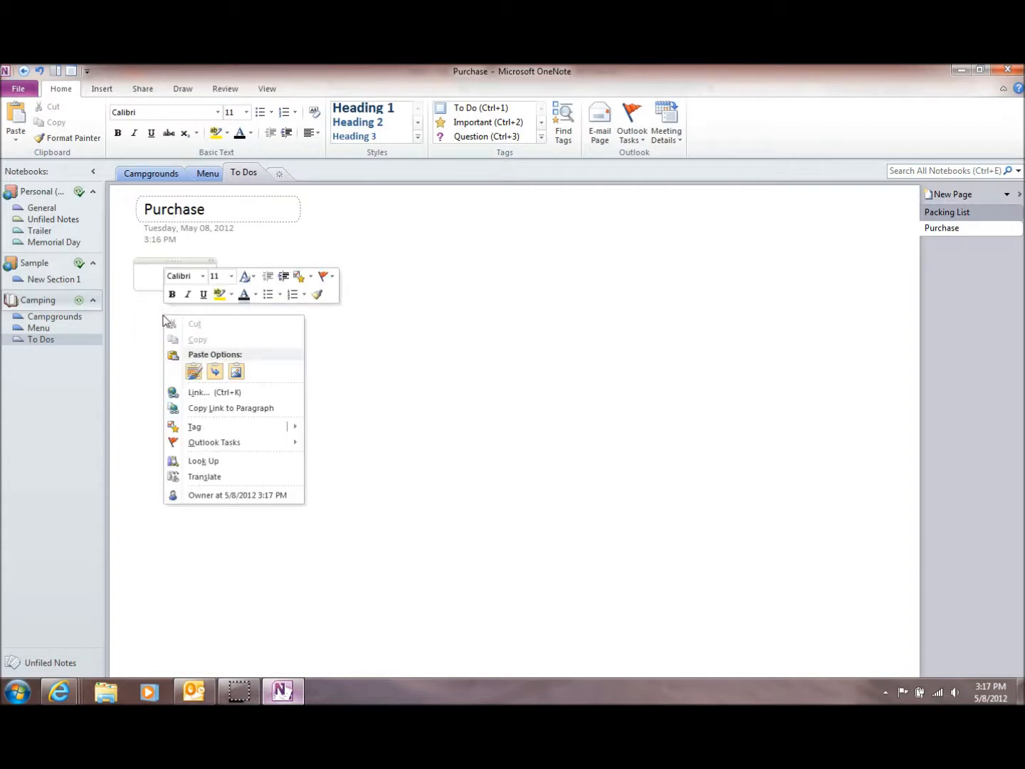
{"action": "left_click", "coordinate": [236, 372]}
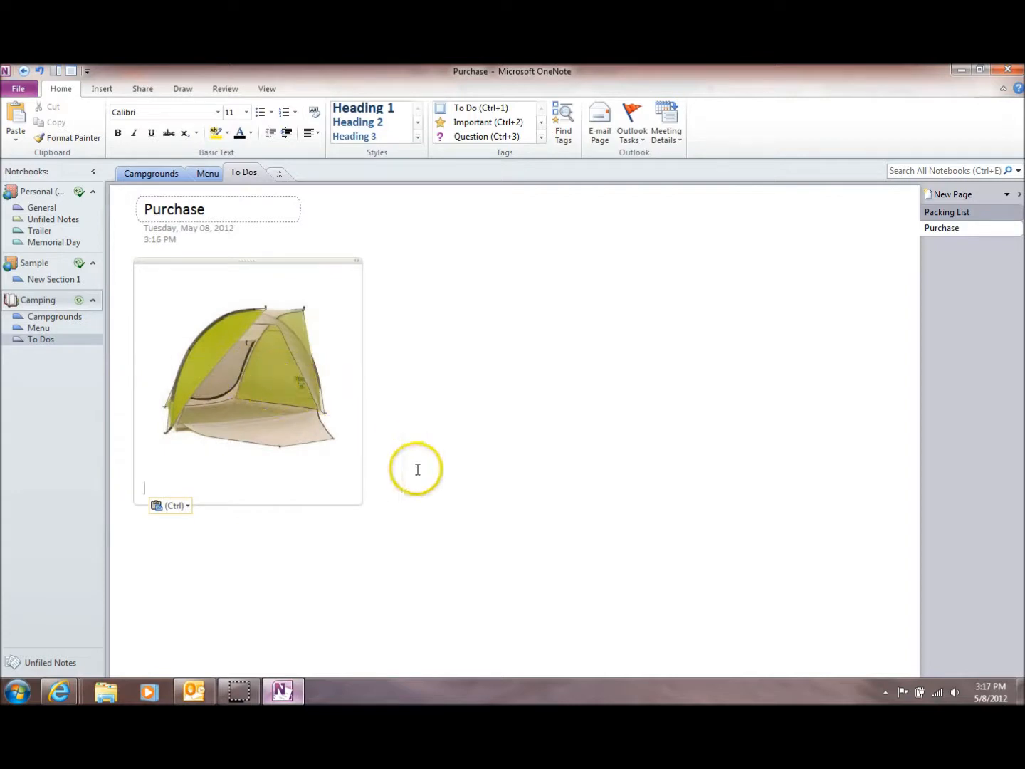
{"action": "left_click", "coordinate": [188, 507]}
{"action": "left_click", "coordinate": [360, 507]}
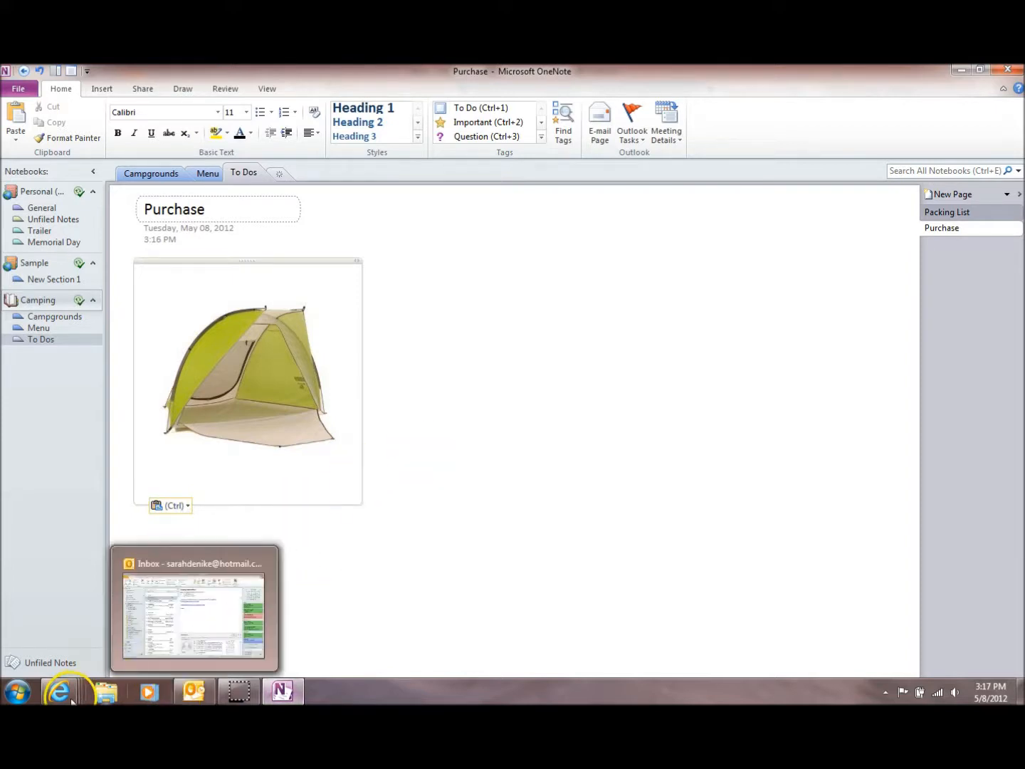
Switch to the Amazon beach shade page in Internet Explorer and copy its full web address.
{"action": "mouse_move", "coordinate": [66, 689]}
{"action": "left_click", "coordinate": [542, 644]}
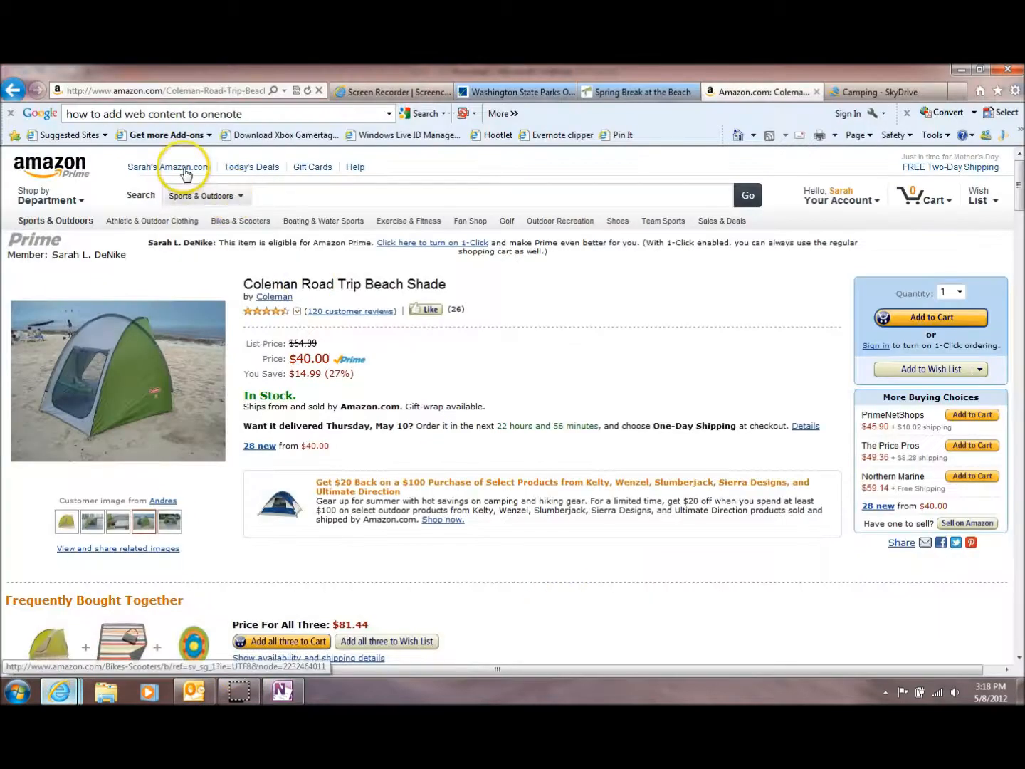
{"action": "left_click", "coordinate": [173, 91]}
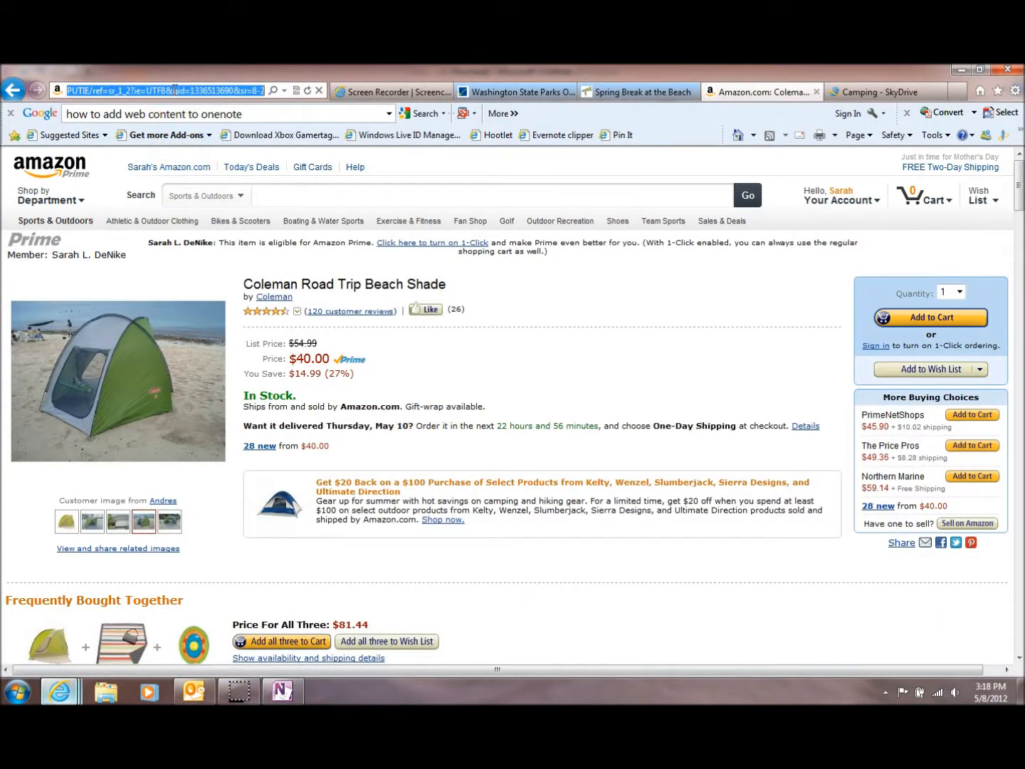
{"action": "right_click", "coordinate": [174, 89]}
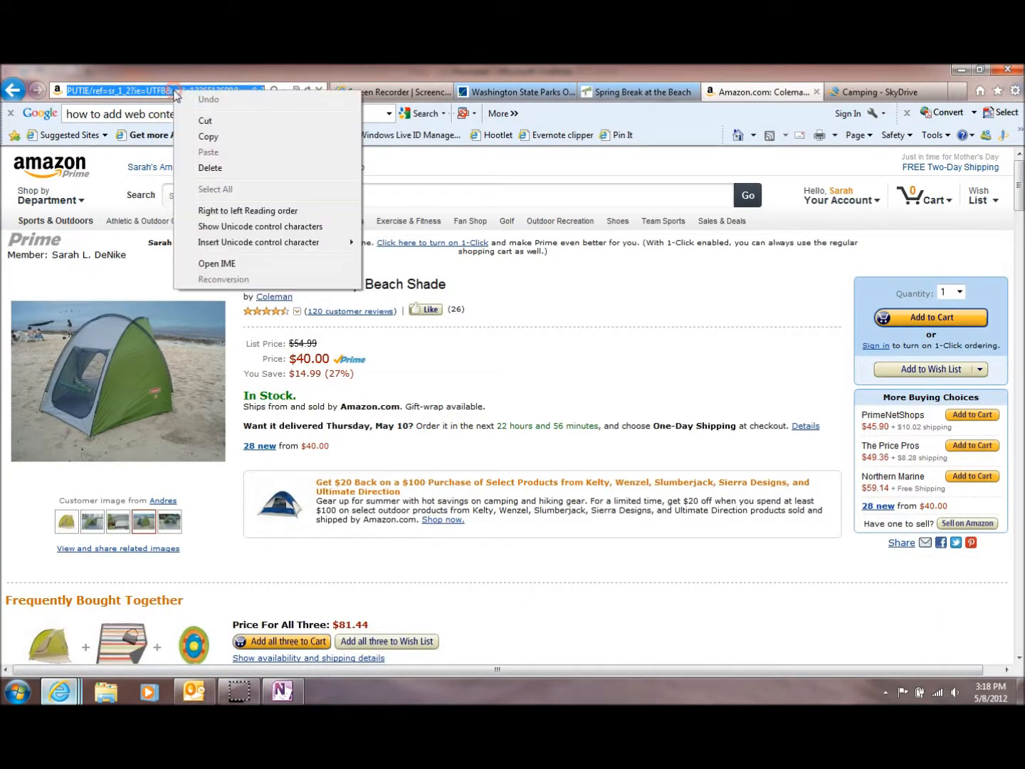
{"action": "left_click", "coordinate": [208, 136]}
Switch back to OneNote and paste the web address below the tent picture as text only, followed by a new line.
{"action": "left_click", "coordinate": [282, 689]}
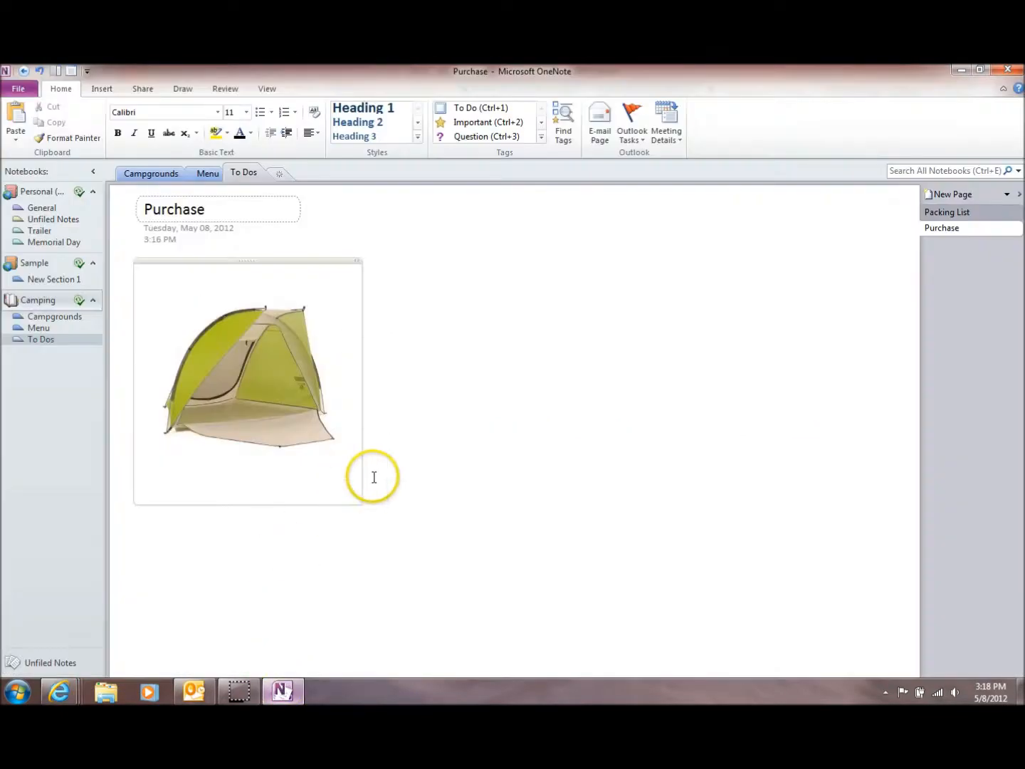
{"action": "right_click", "coordinate": [154, 491]}
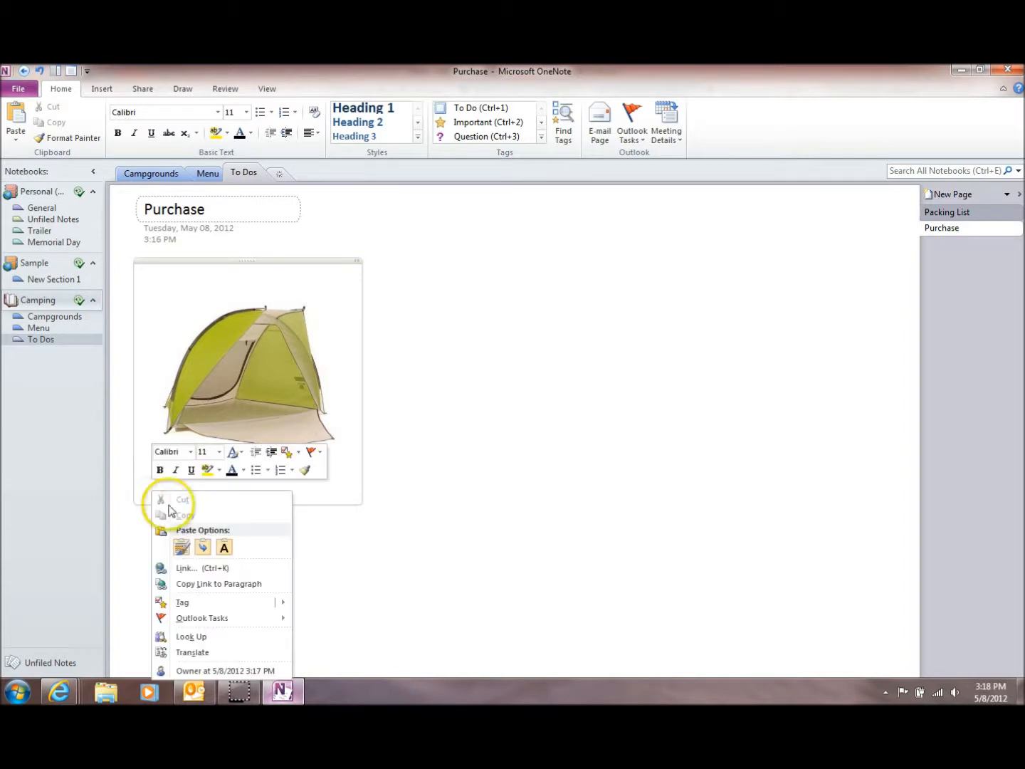
{"action": "left_click", "coordinate": [227, 547]}
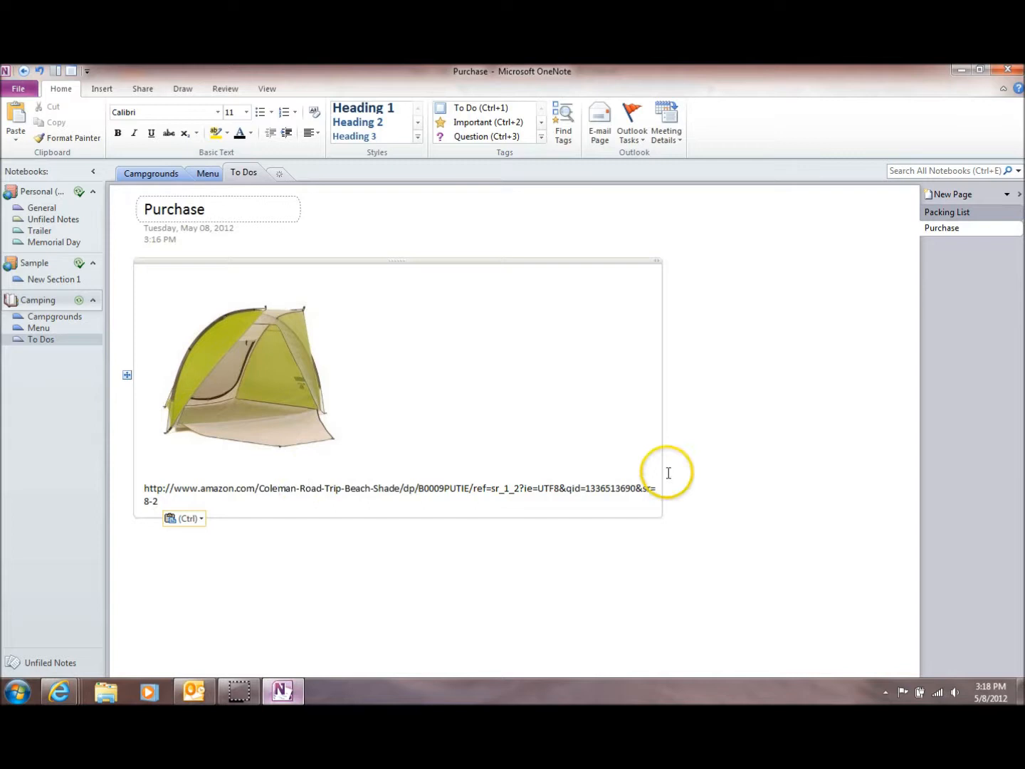
{"action": "key", "text": "Return"}
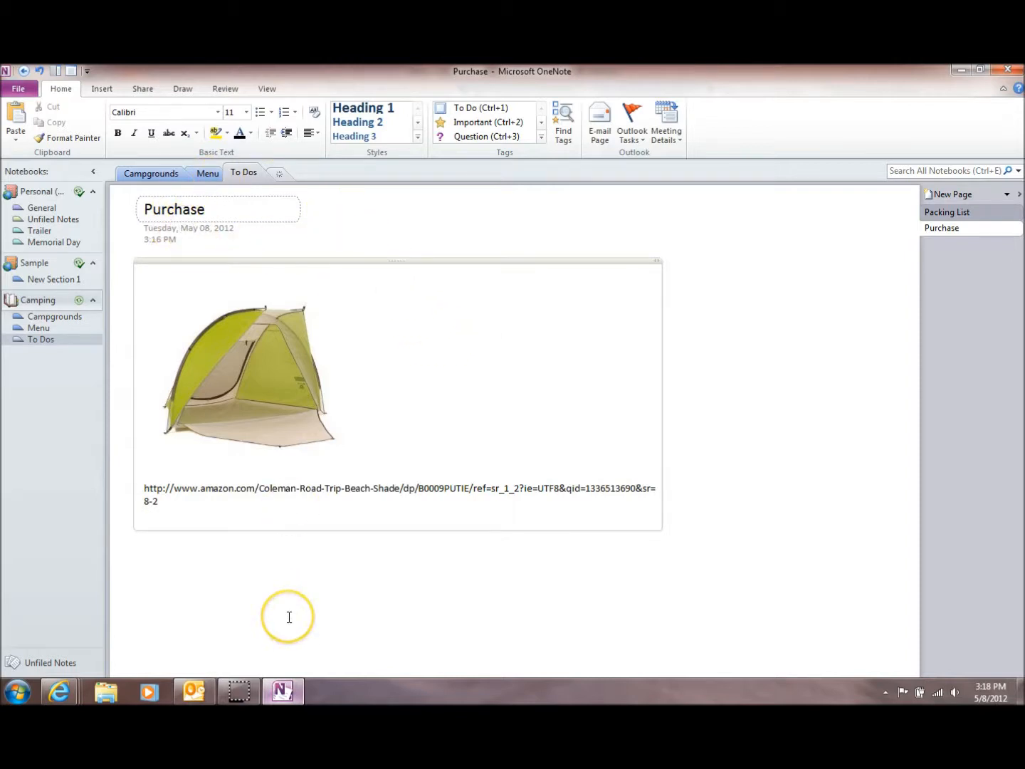
Share the Camping notebook by e-mailing others about it, entering the recipient's e-mail address and sending the invitation.
{"action": "left_click", "coordinate": [143, 89]}
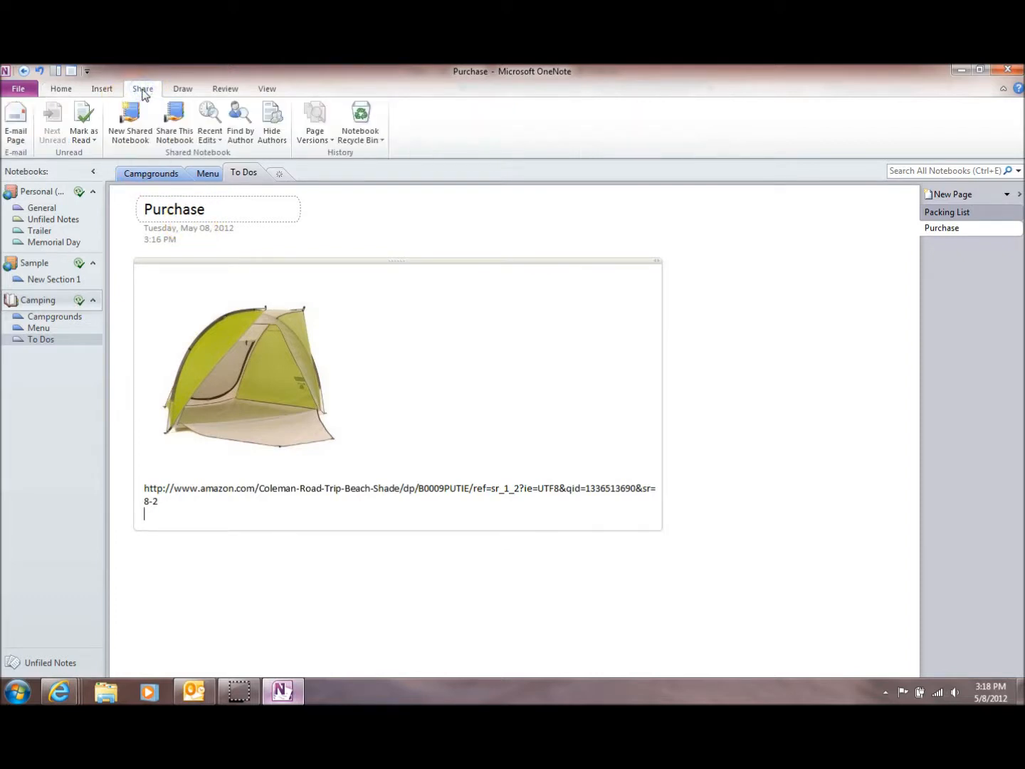
{"action": "left_click", "coordinate": [174, 135]}
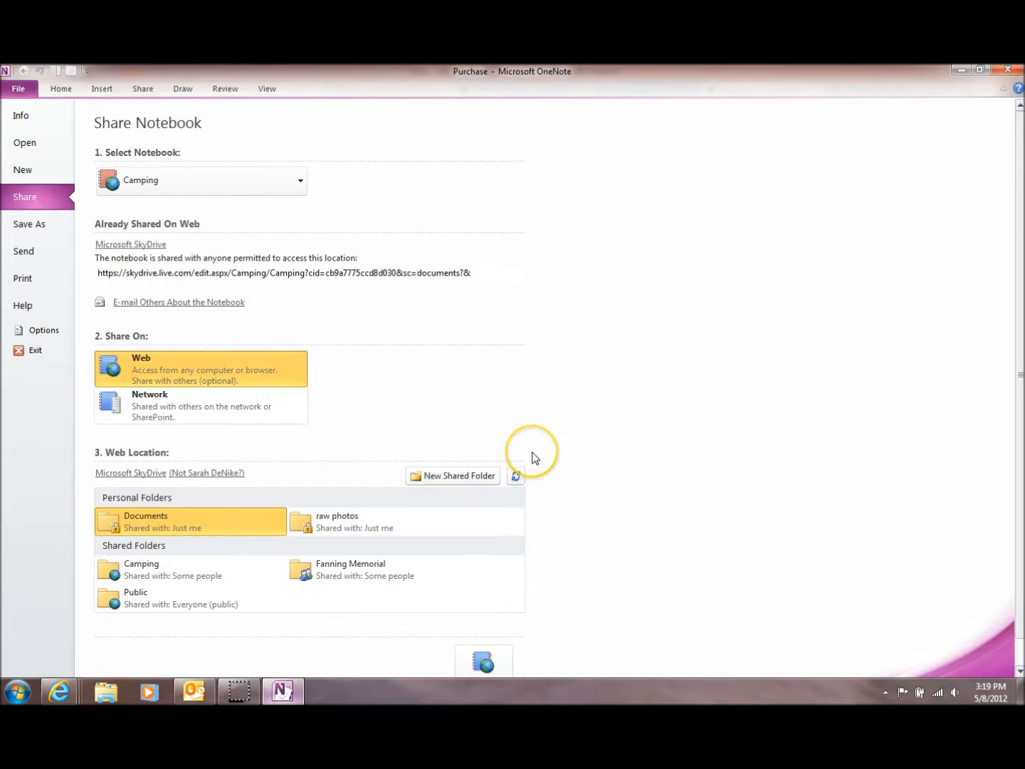
{"action": "left_click", "coordinate": [198, 303]}
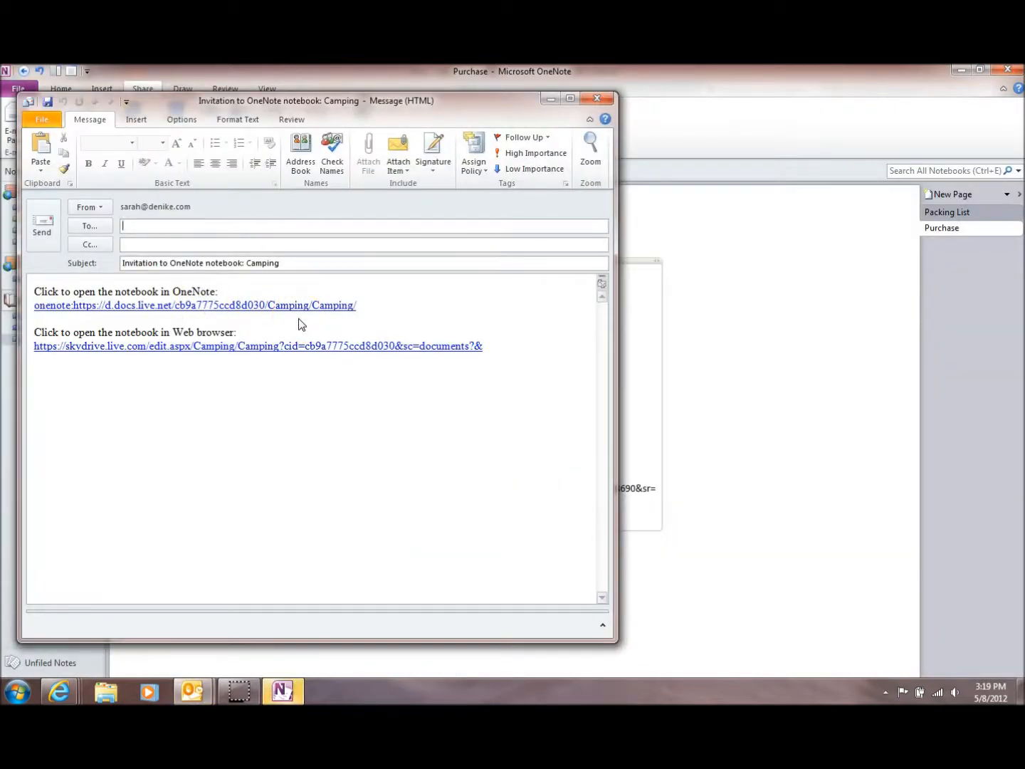
{"action": "type", "text": "sa"}
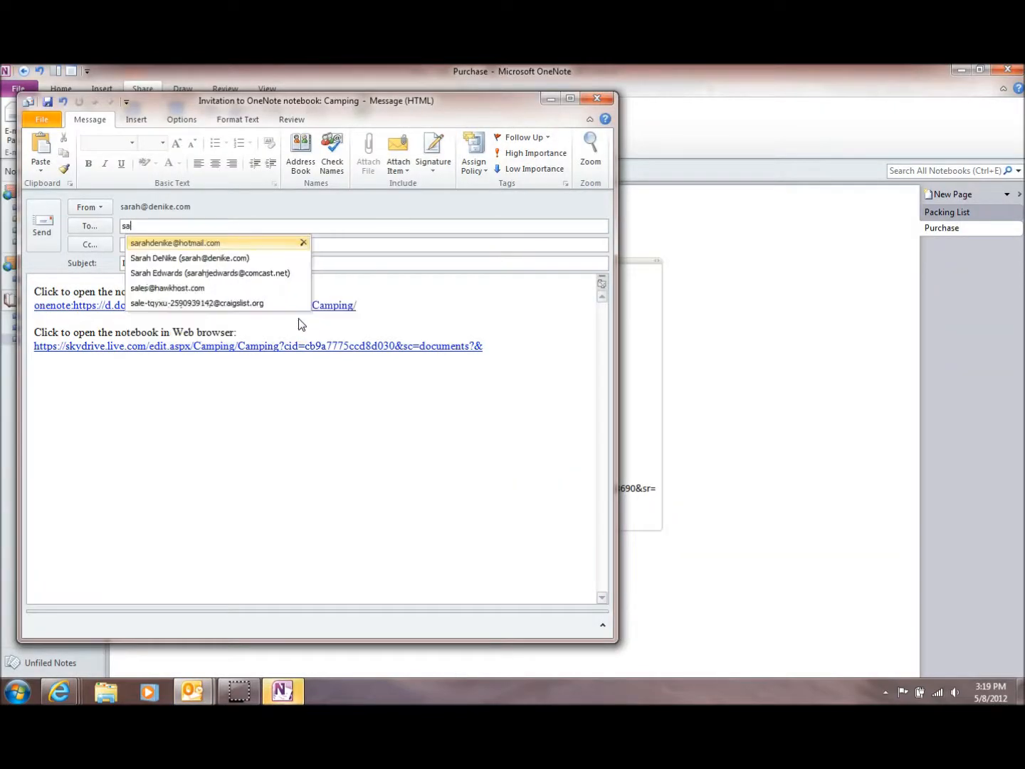
{"action": "key", "text": "Return"}
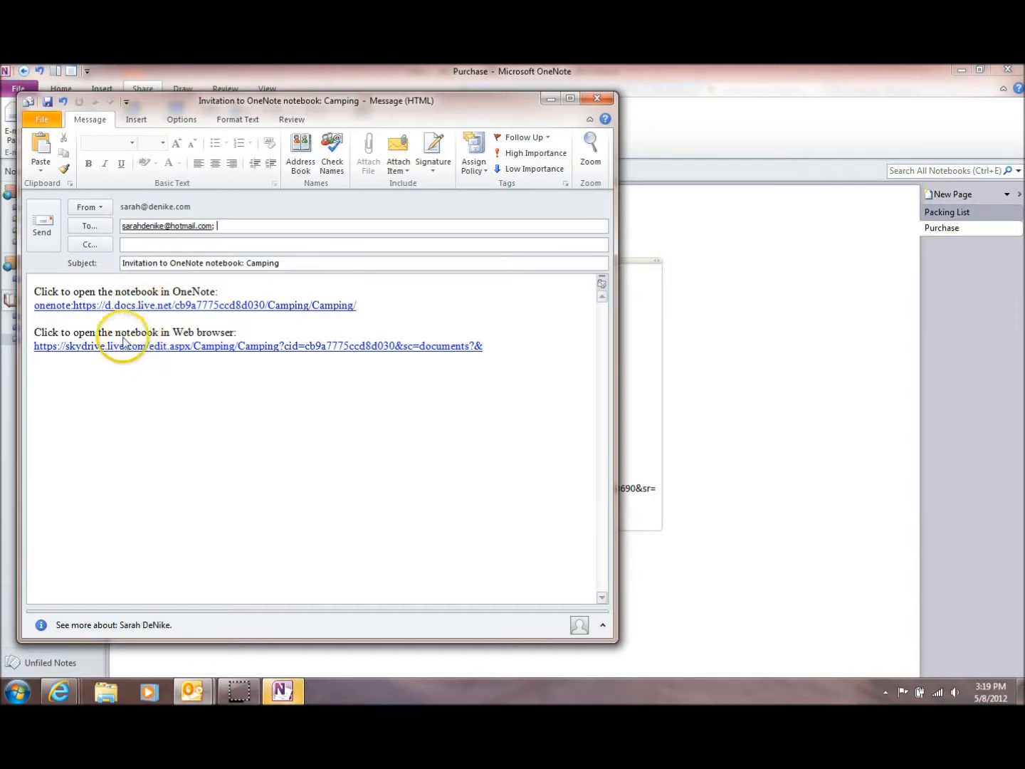
{"action": "left_click", "coordinate": [50, 232]}
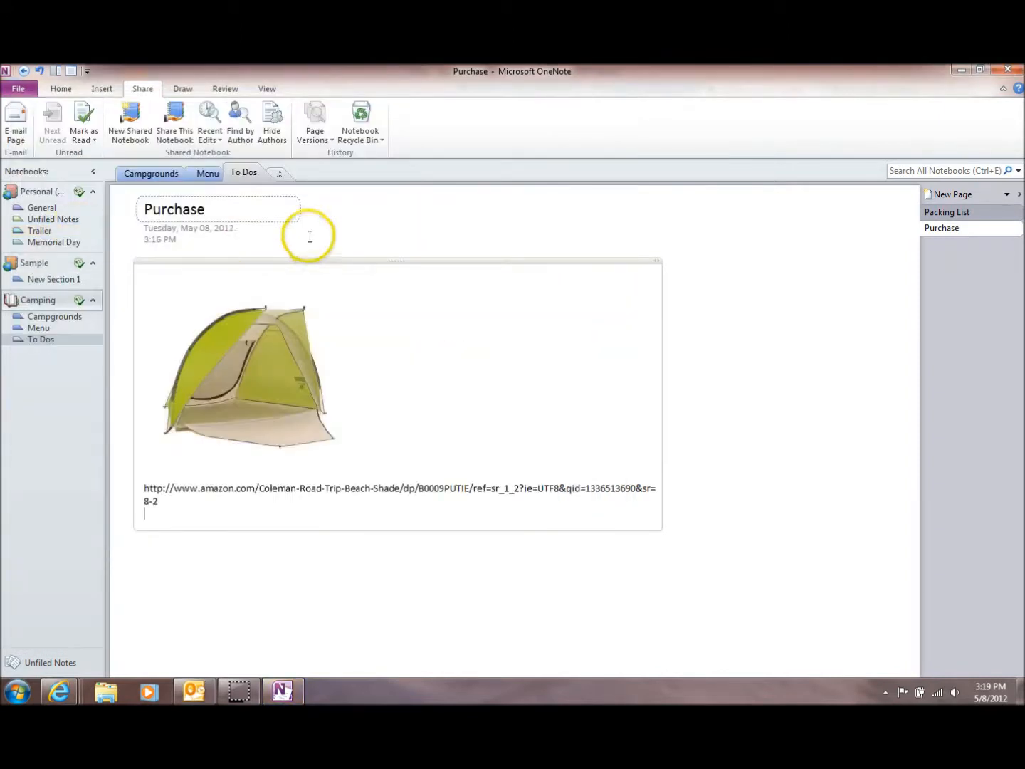
Switch to the Camping SkyDrive folder in Internet Explorer and refresh it to check for the notebook.
{"action": "left_click", "coordinate": [59, 697]}
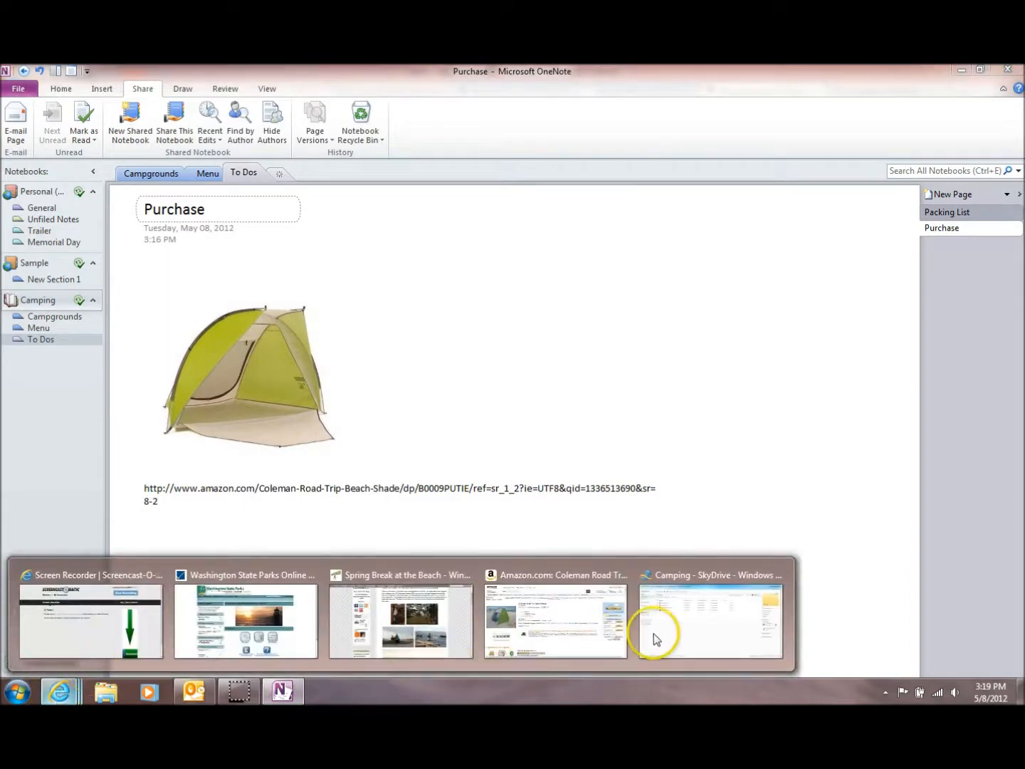
{"action": "left_click", "coordinate": [680, 639]}
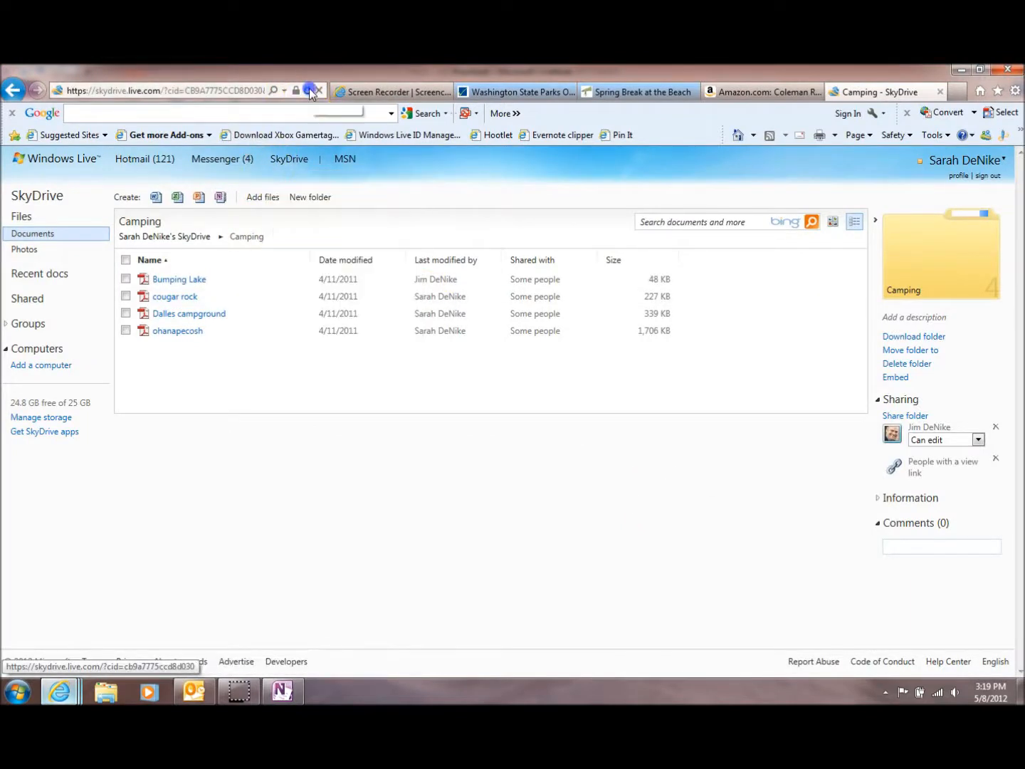
{"action": "left_click", "coordinate": [308, 91]}
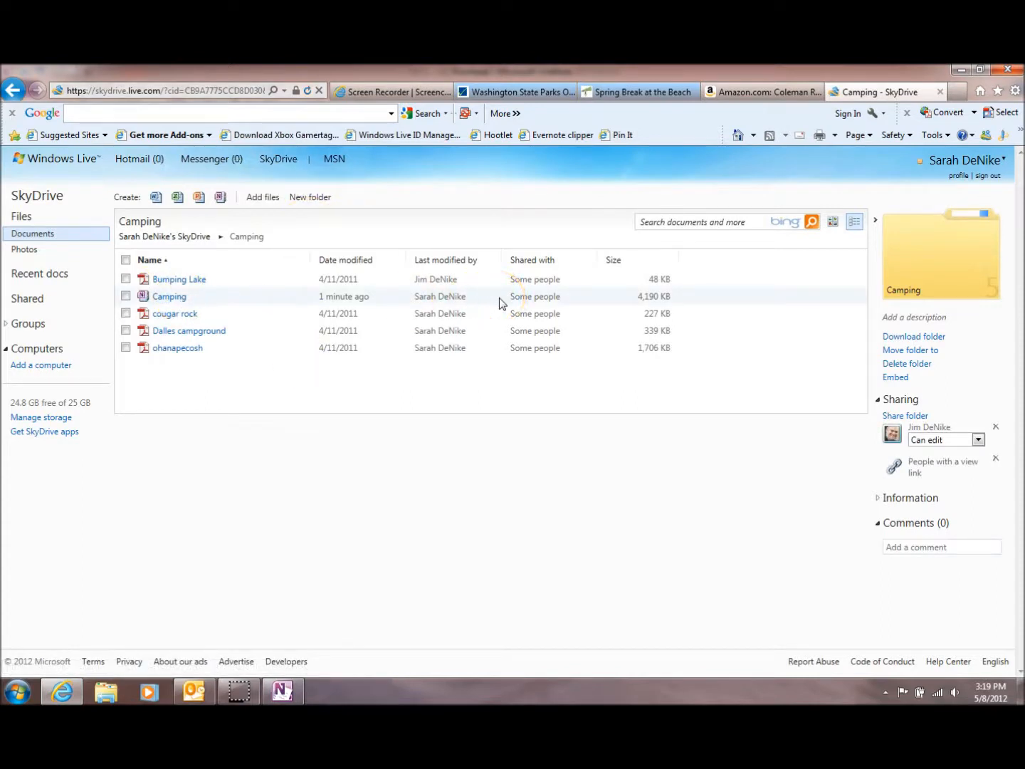
Switch back to OneNote, view the notebook information for the open notebooks and return to the Purchase page.
{"action": "left_click", "coordinate": [297, 686]}
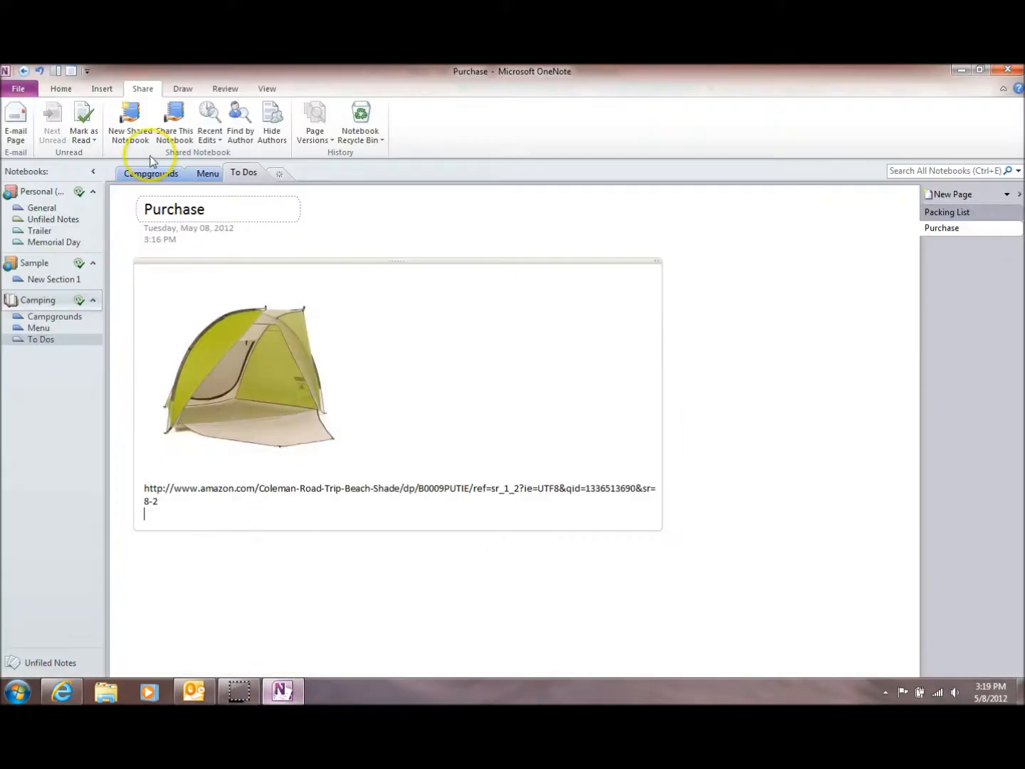
{"action": "left_click", "coordinate": [21, 89]}
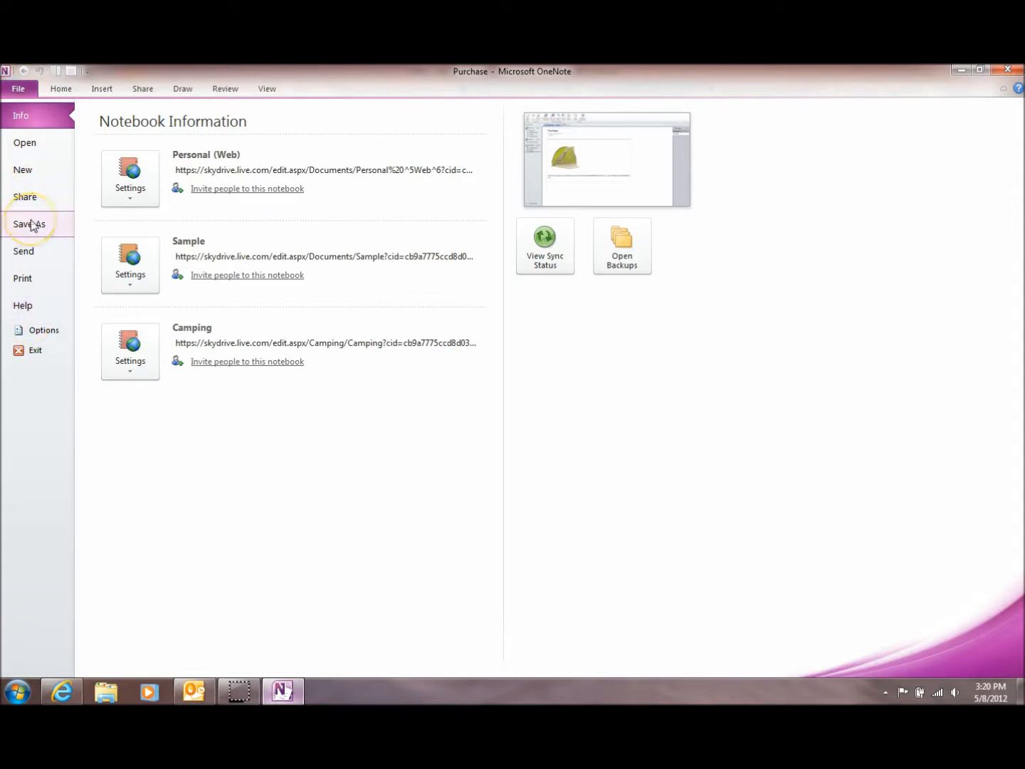
{"action": "left_click", "coordinate": [61, 89]}
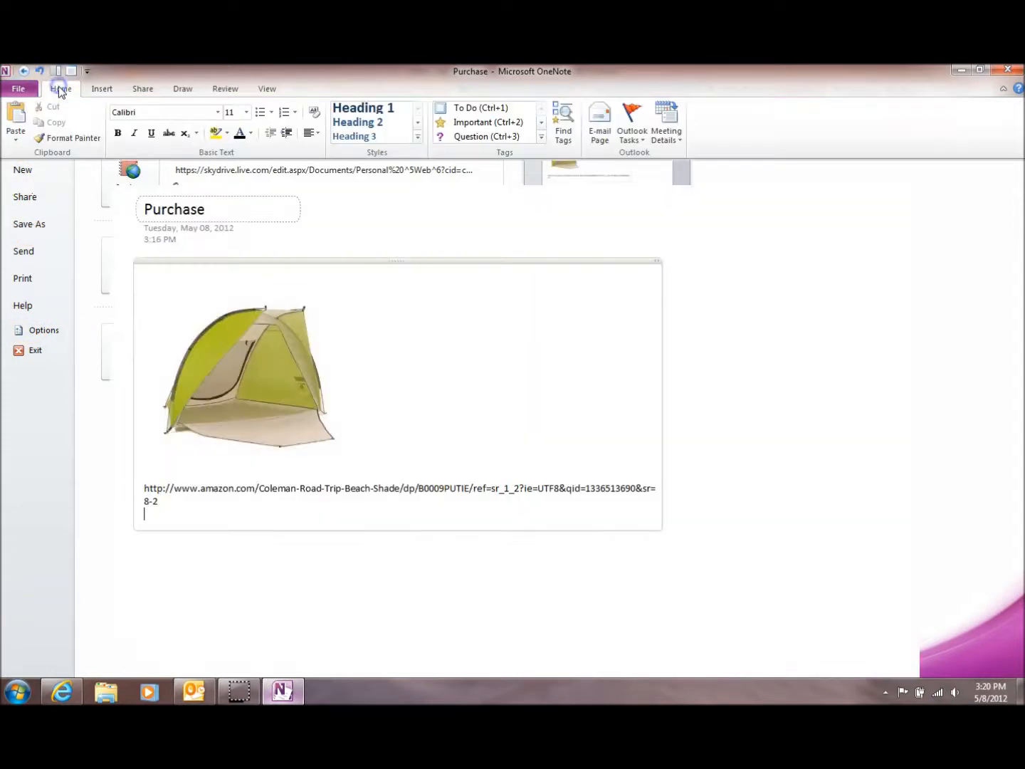